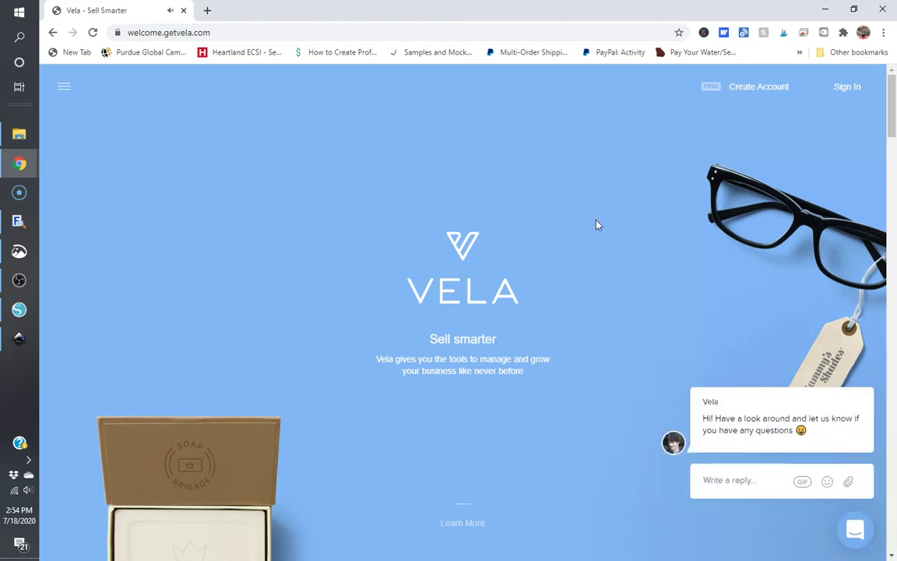
# Go to the Vela sign-in page from the welcome screen to log in.
pyautogui.click(848, 89)
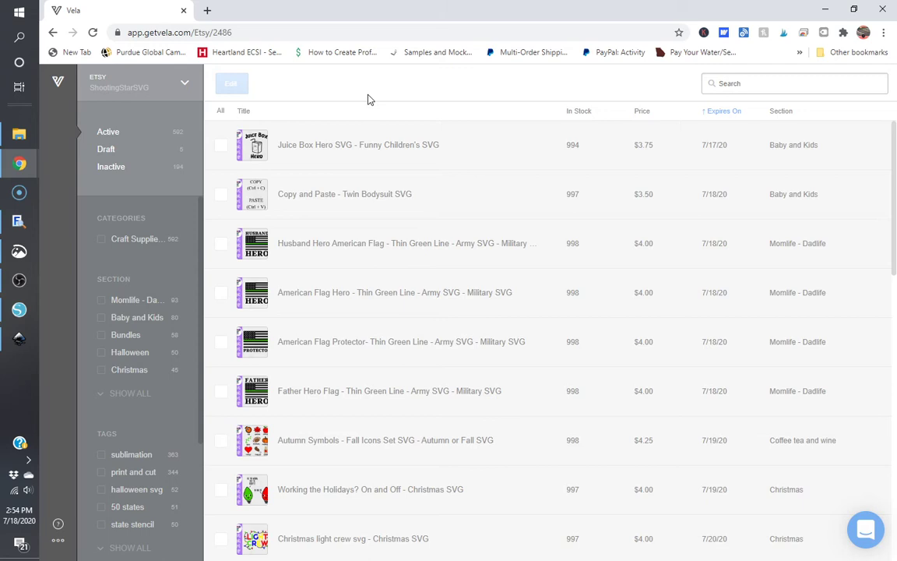
# Search the shop's listings for 'zodiac'.
pyautogui.click(745, 83)
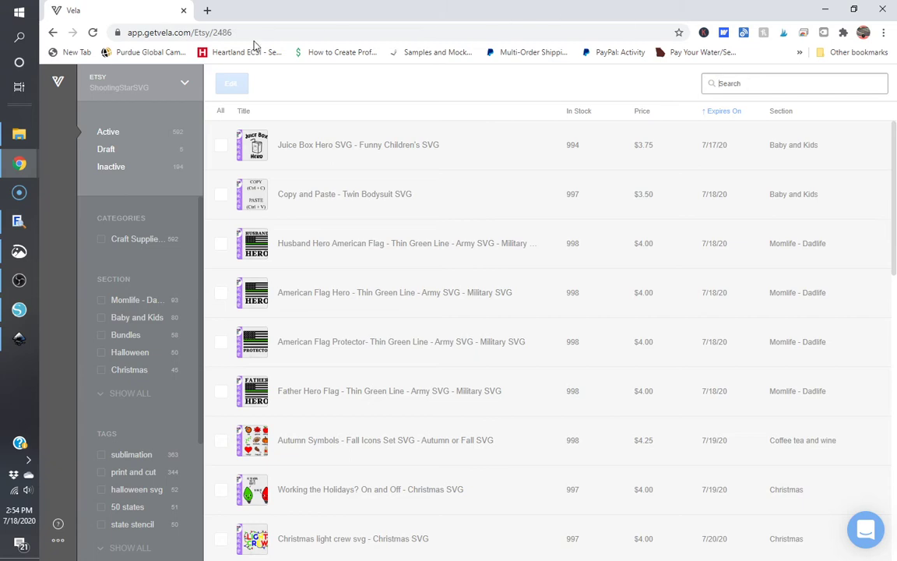
pyautogui.click(726, 85)
pyautogui.write('zodiac')
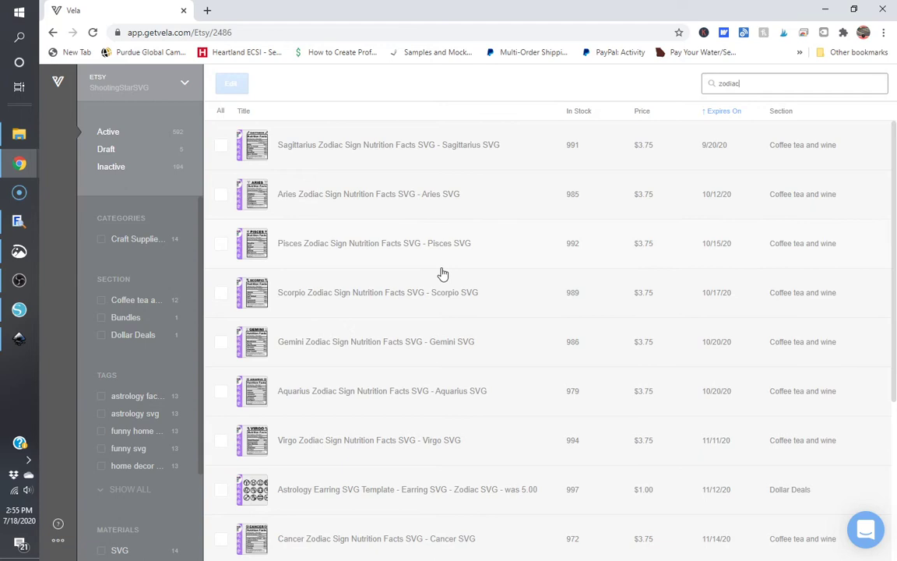
pyautogui.scroll(-3, 441, 274)
pyautogui.scroll(3, 442, 273)
# Select all zodiac results except the earring and Zodiac SVG Bundle, then open the 12-listing bulk editor.
pyautogui.click(221, 112)
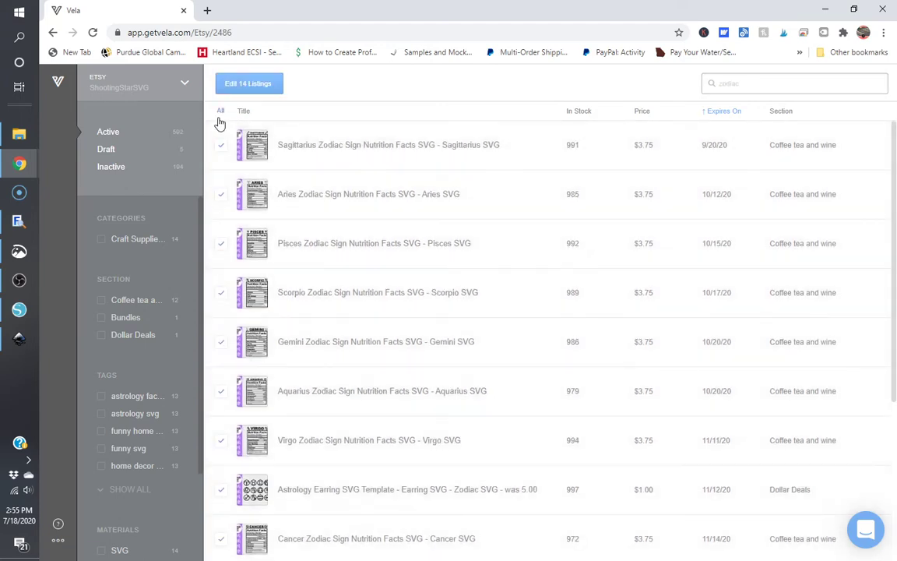
pyautogui.scroll(-2, 228, 281)
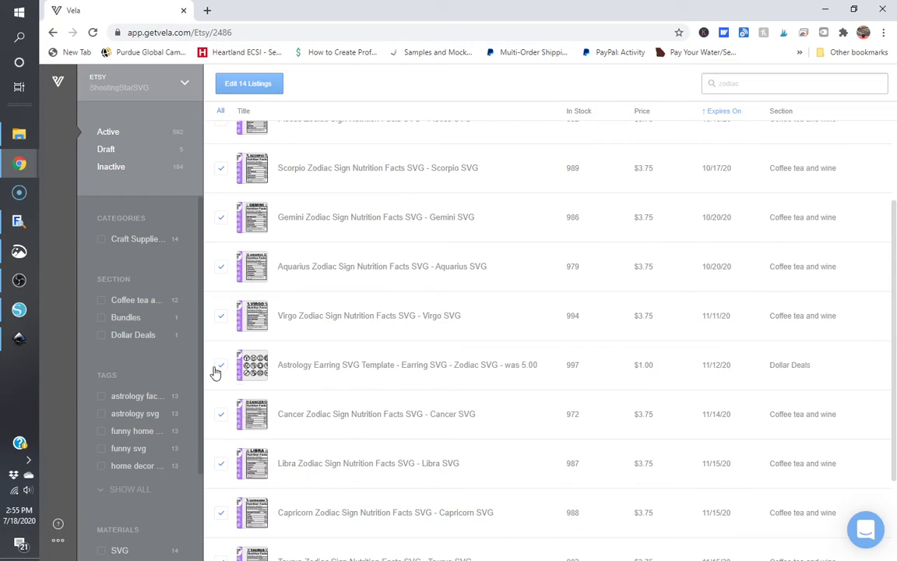
pyautogui.scroll(-2, 219, 372)
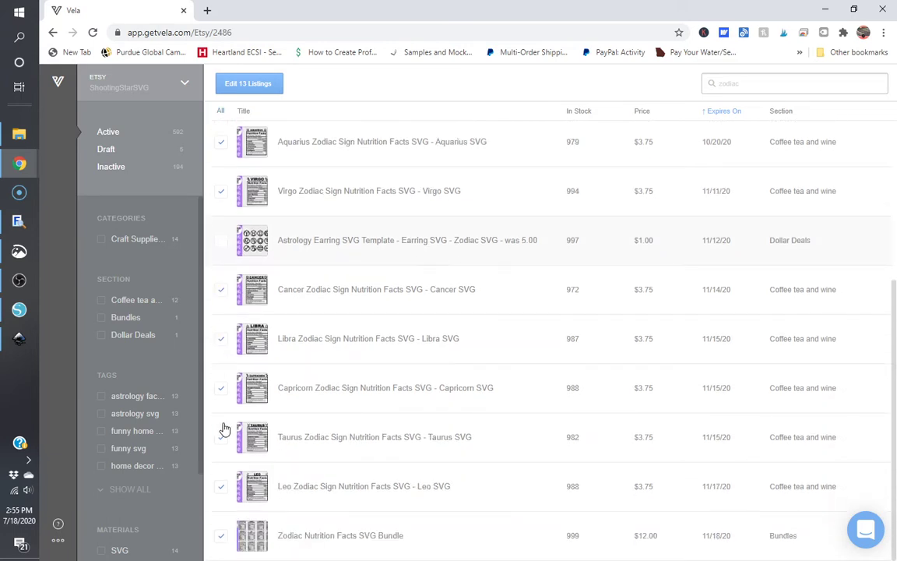
pyautogui.click(221, 537)
pyautogui.scroll(4, 317, 413)
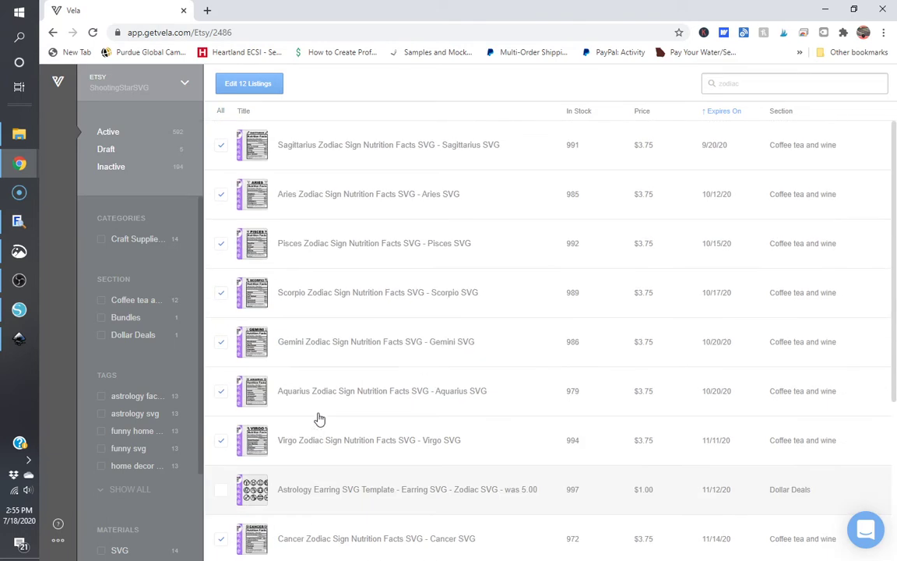
pyautogui.click(266, 86)
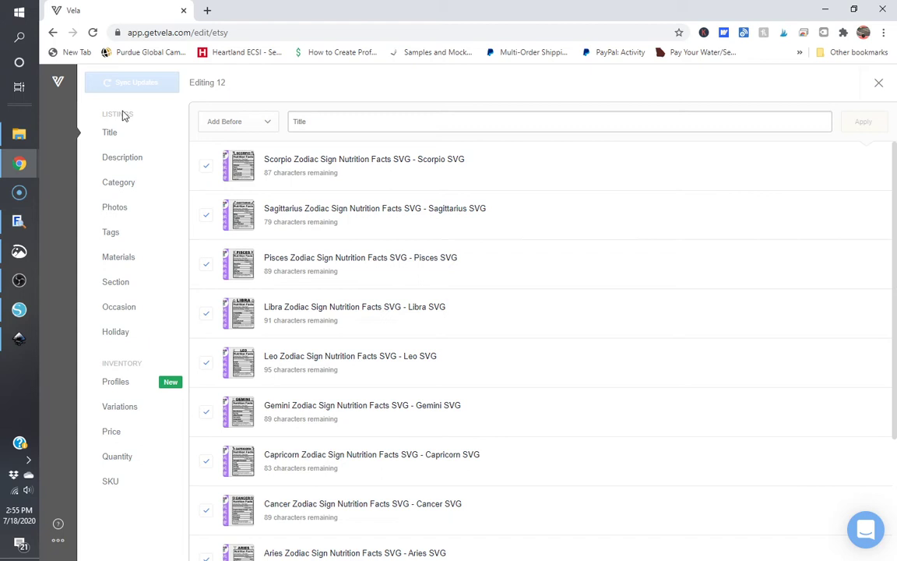
# Switch the bulk editor to Description and open the text-placement dropdown.
pyautogui.click(119, 156)
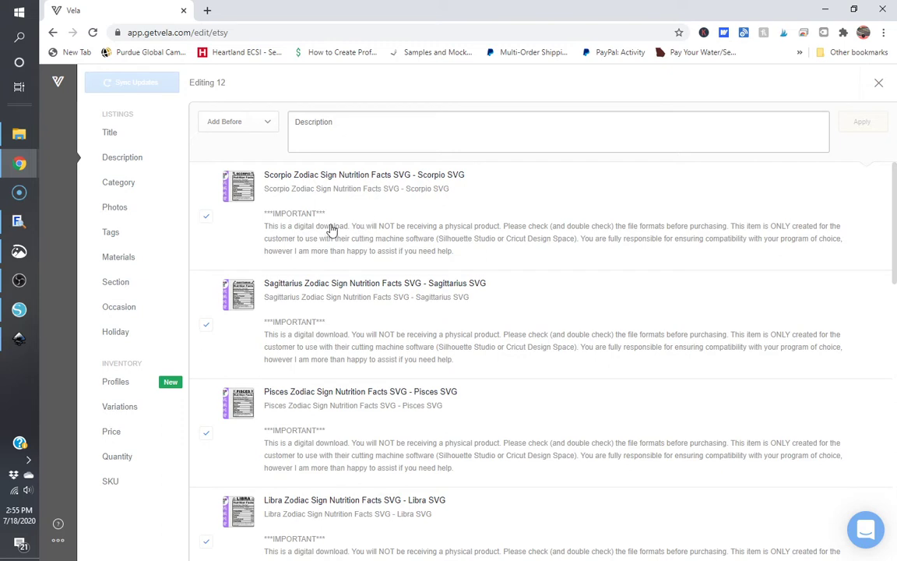
pyautogui.click(246, 126)
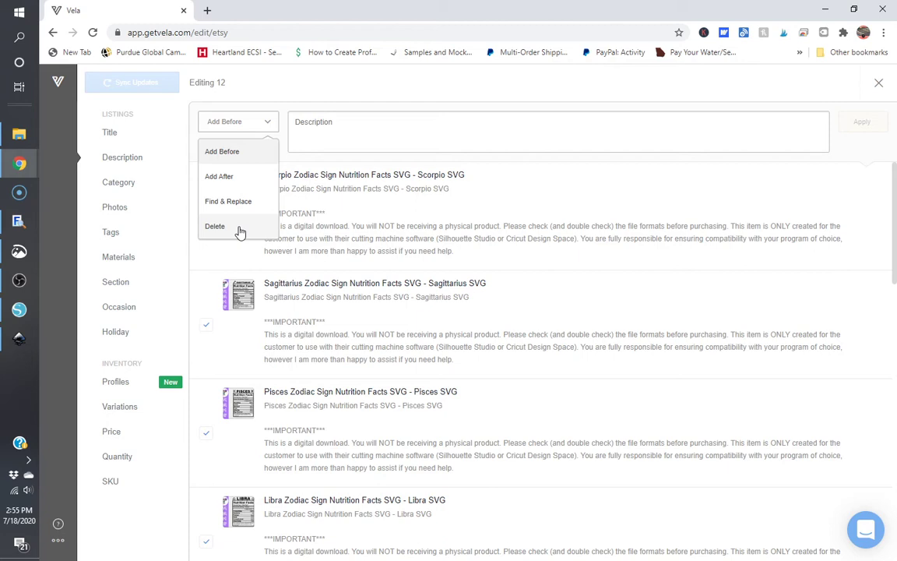
# Set placement to Add Before and type the note 'Purchase Bundle Option for $12.00 here:'.
pyautogui.click(235, 177)
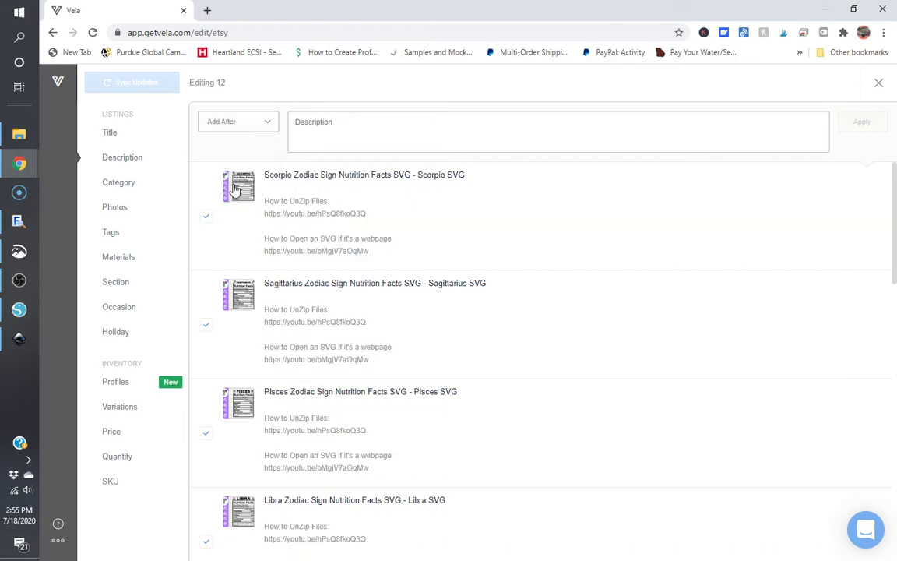
pyautogui.click(245, 123)
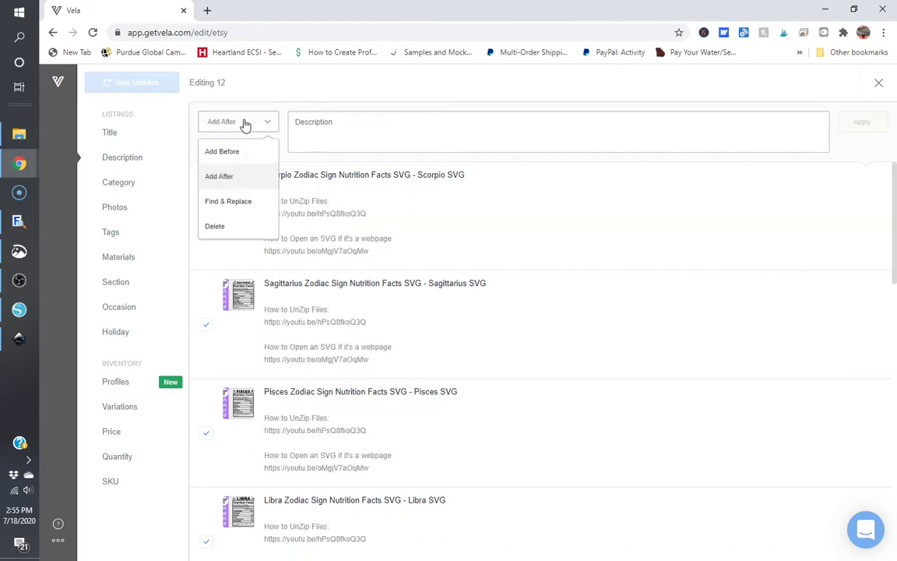
pyautogui.click(235, 153)
pyautogui.click(350, 126)
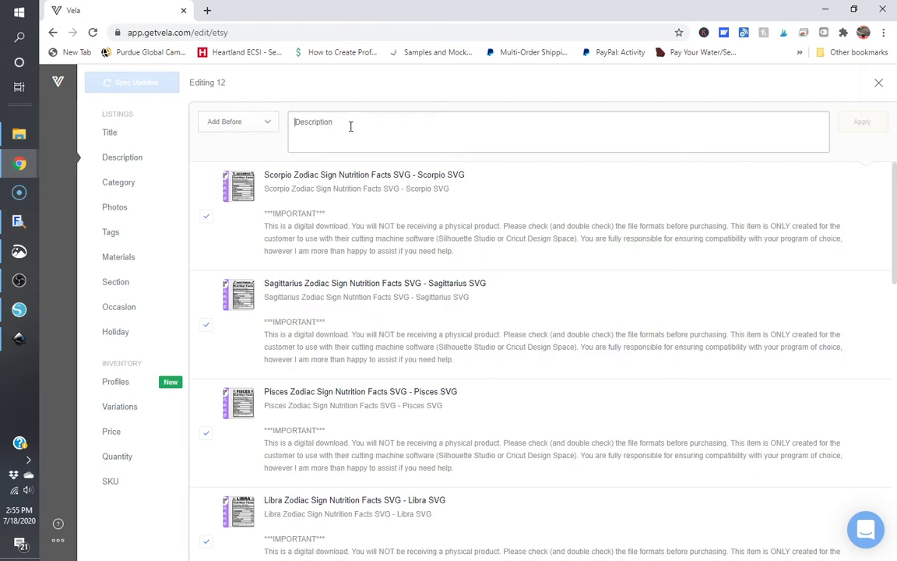
pyautogui.write('Purch')
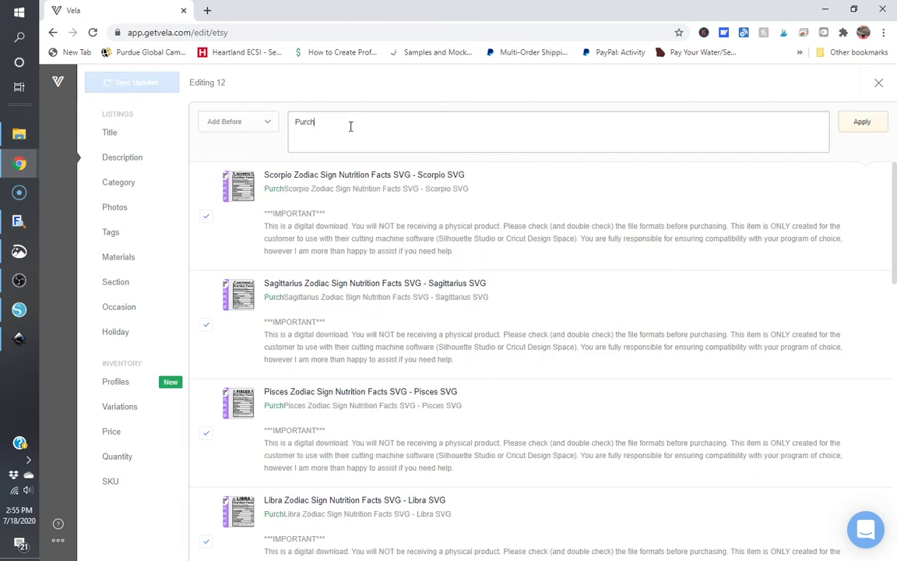
pyautogui.write('ase Bundle')
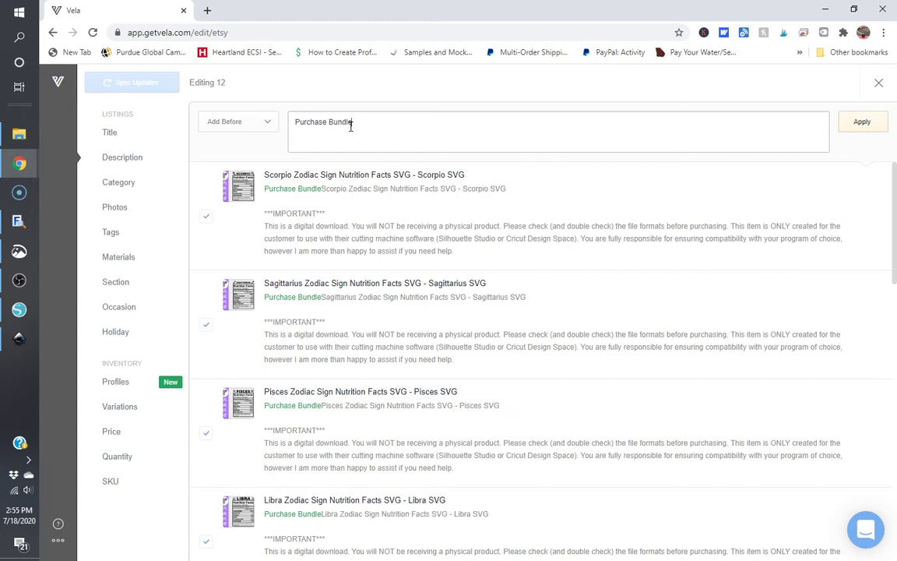
pyautogui.write(' Options')
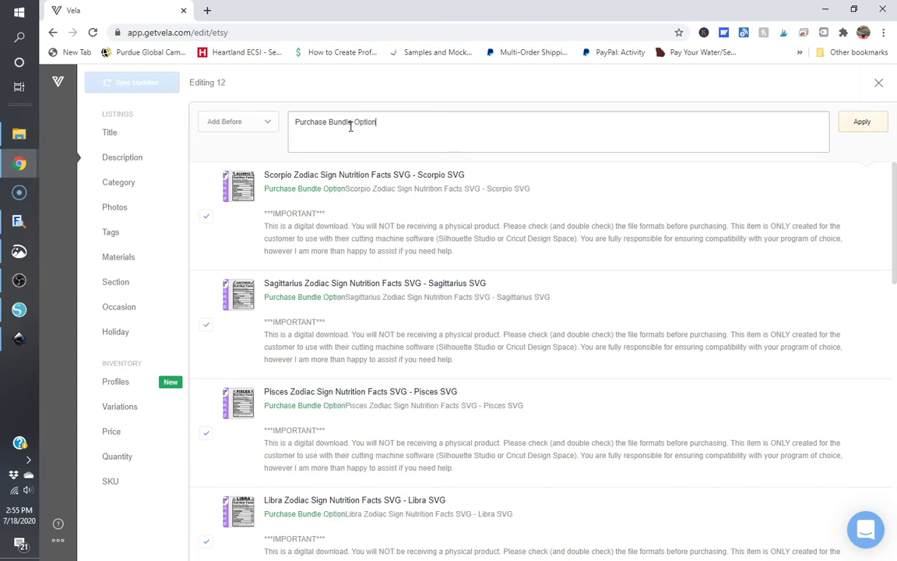
pyautogui.press('BackSpace')
pyautogui.press('BackSpace')
pyautogui.write('fo')
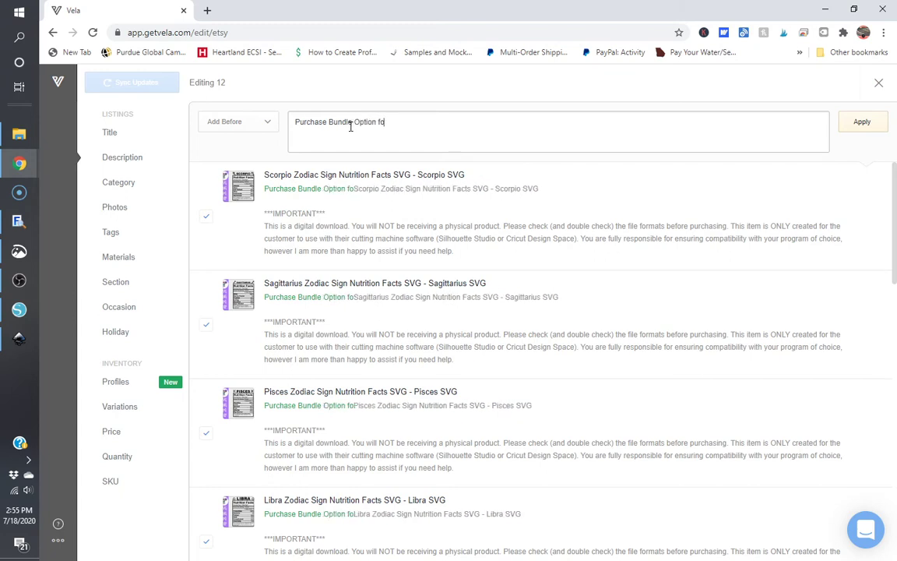
pyautogui.write('r @12.00')
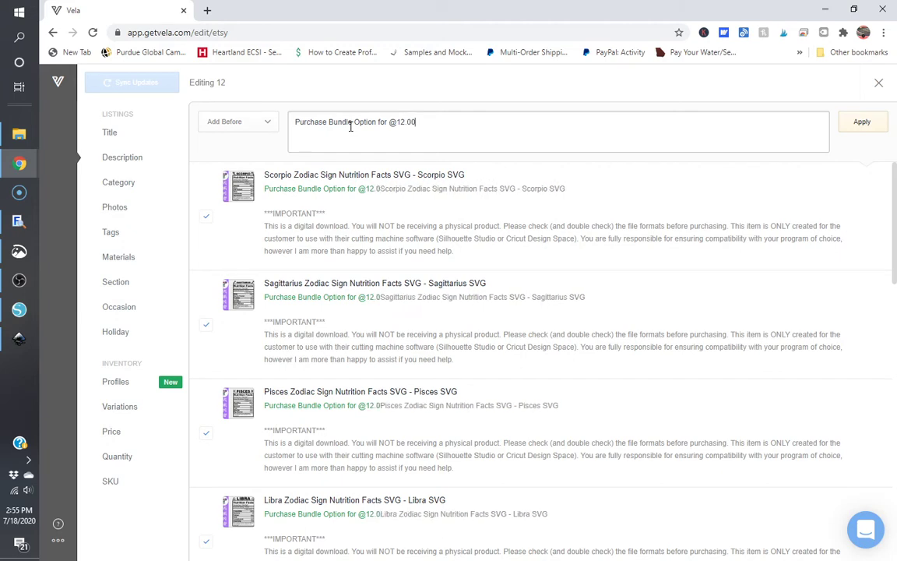
pyautogui.press('BackSpace')
pyautogui.press('BackSpace')
pyautogui.press('BackSpace')
pyautogui.press('BackSpace')
pyautogui.press('BackSpace')
pyautogui.press('BackSpace')
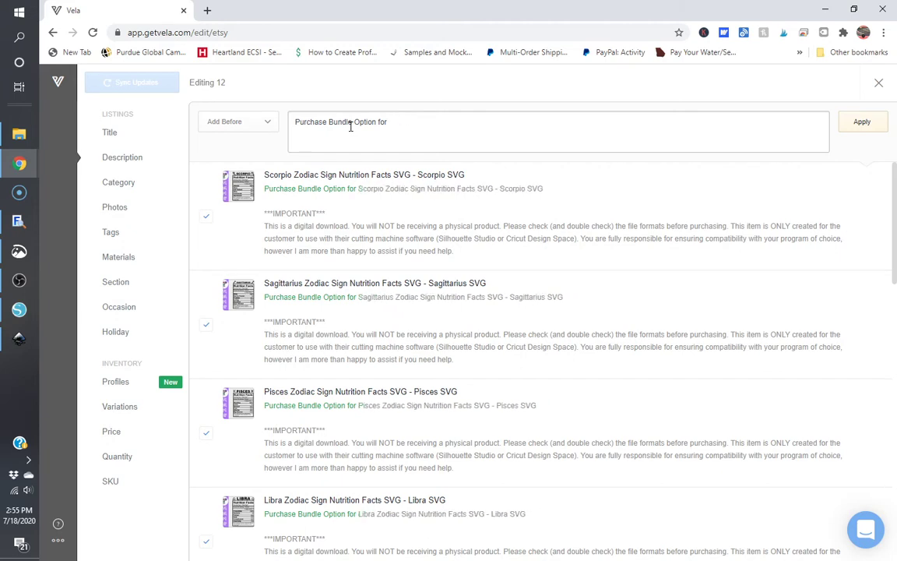
pyautogui.write('$12.00')
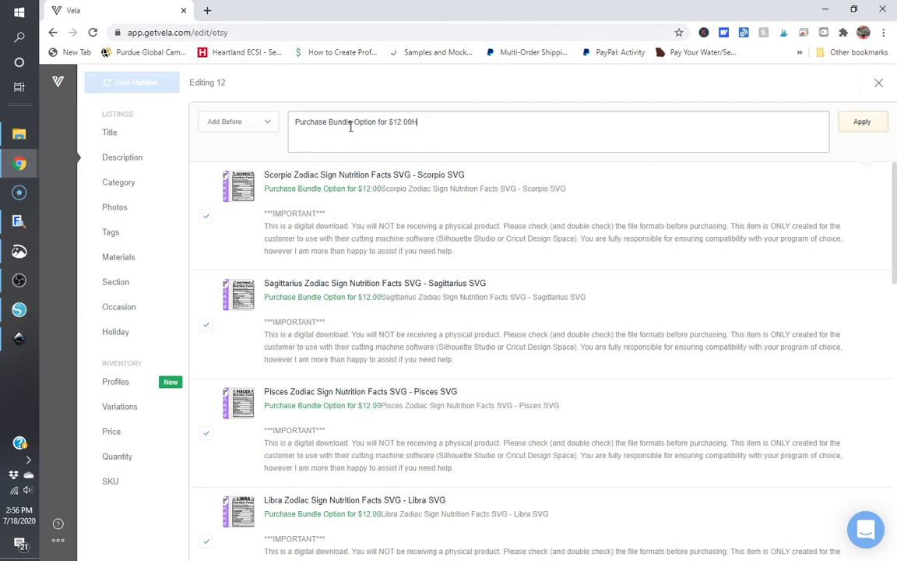
pyautogui.write(' here:')
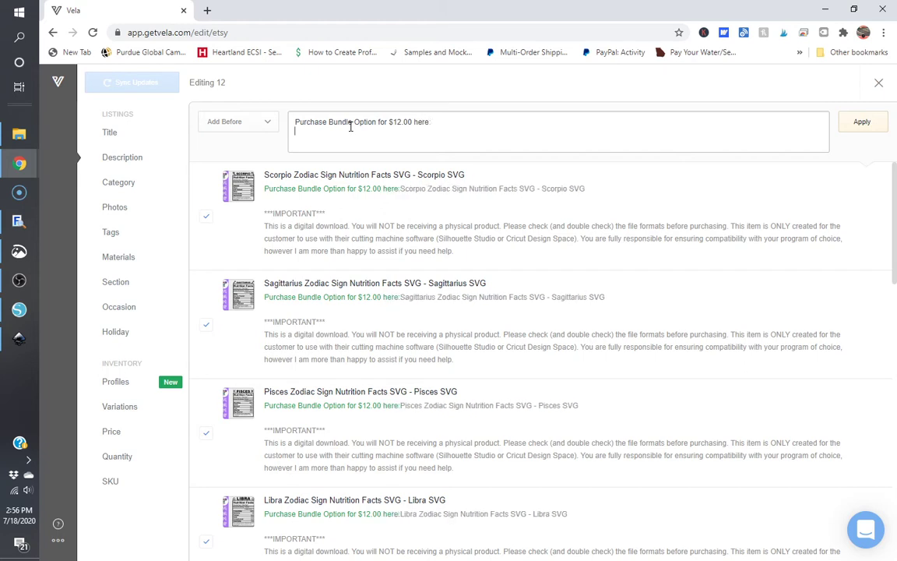
# Add the bundle's Etsy link on a new line and apply the note to all 12 descriptions.
pyautogui.press('Return')
pyautogui.write('https://www.etsy.com/listing/840953203/zodiac-nutrition-facts-svg-bundle')
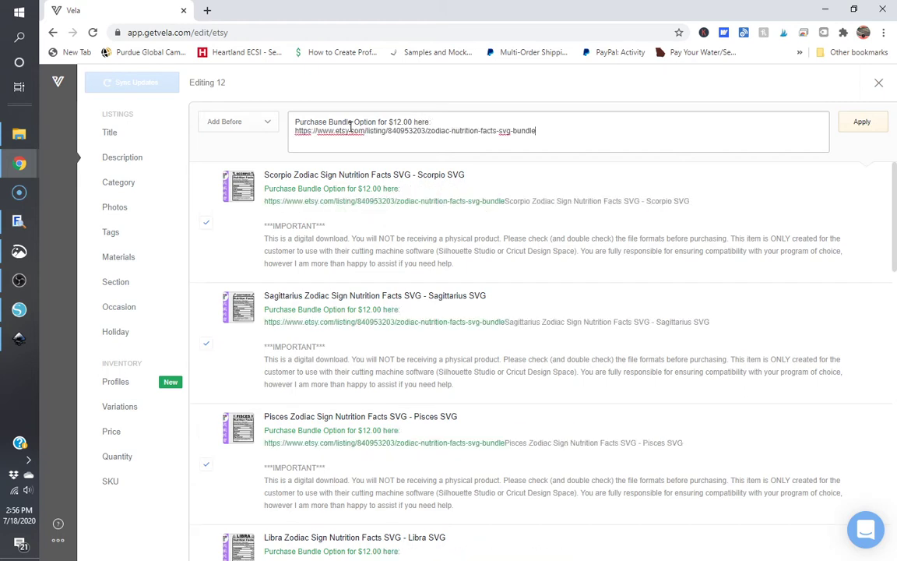
pyautogui.press('Return')
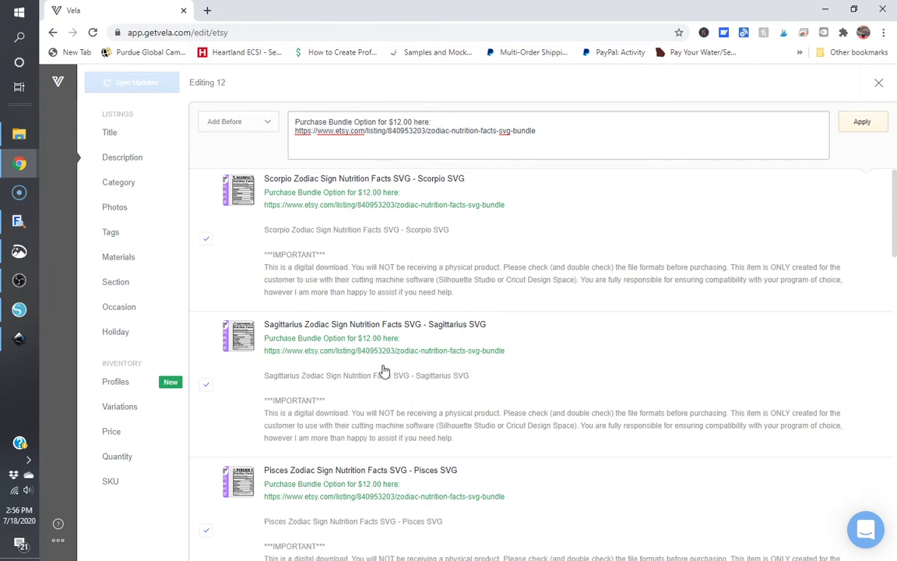
pyautogui.scroll(-3, 382, 371)
pyautogui.scroll(-2, 383, 371)
pyautogui.scroll(5, 639, 176)
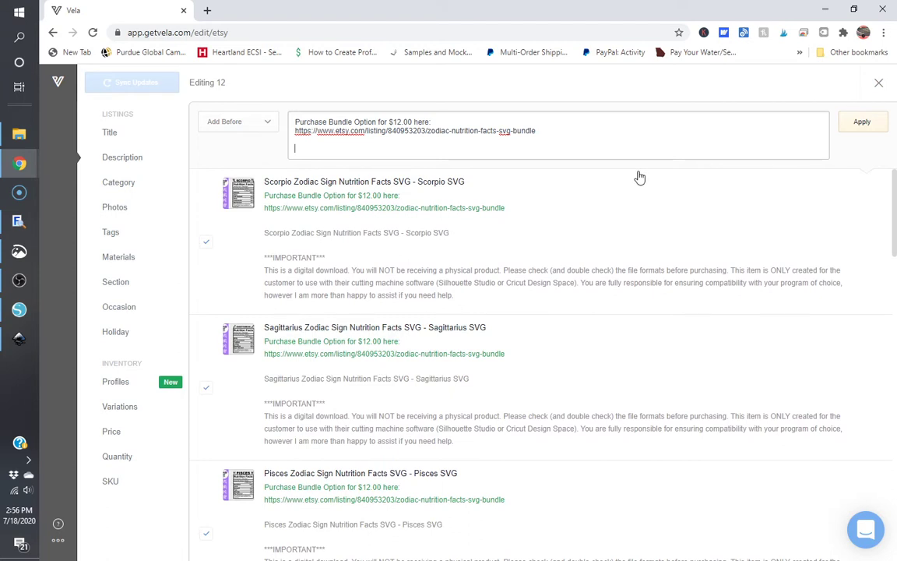
pyautogui.click(857, 131)
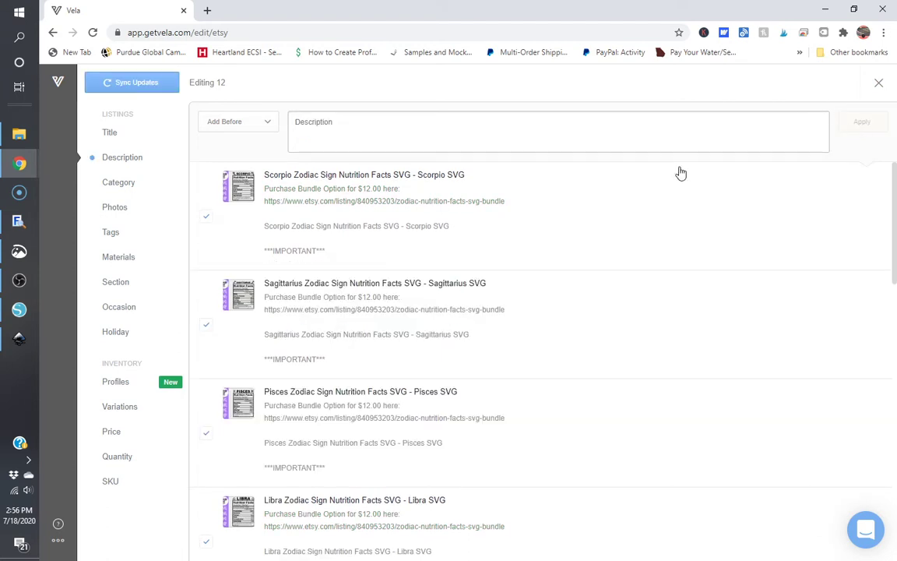
# Sync the description updates to Etsy and close the bulk editor.
pyautogui.click(134, 83)
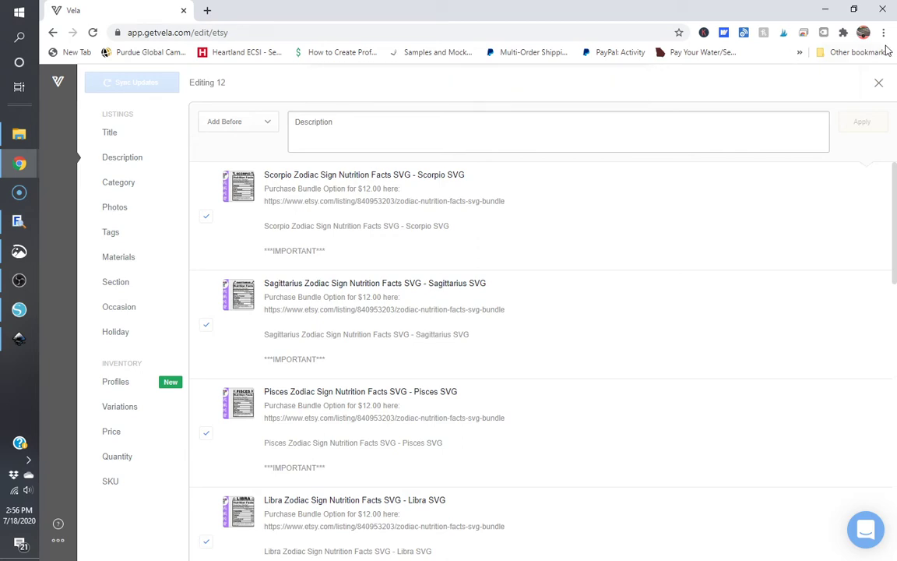
pyautogui.click(879, 82)
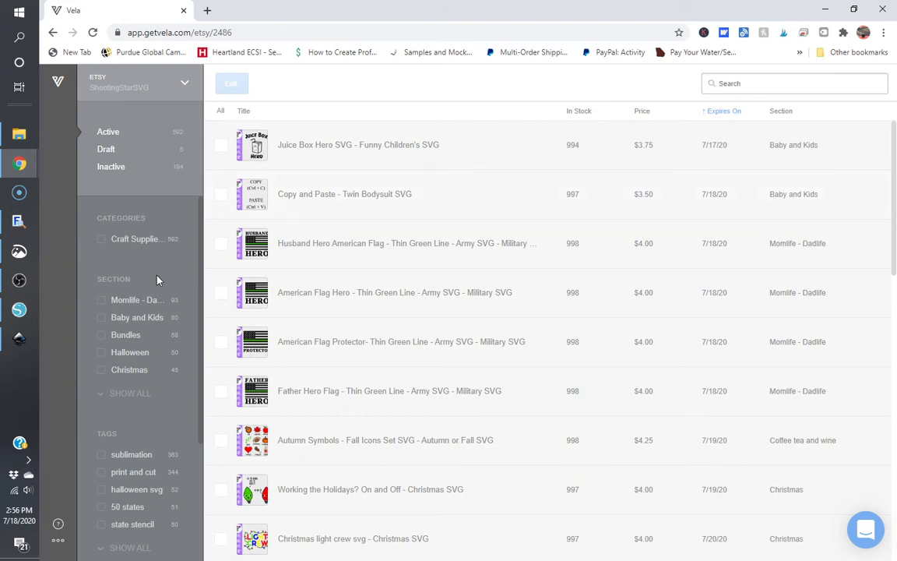
# Scroll the active listings page to review the sidebar filters and the 592 listings.
pyautogui.scroll(-2, 142, 441)
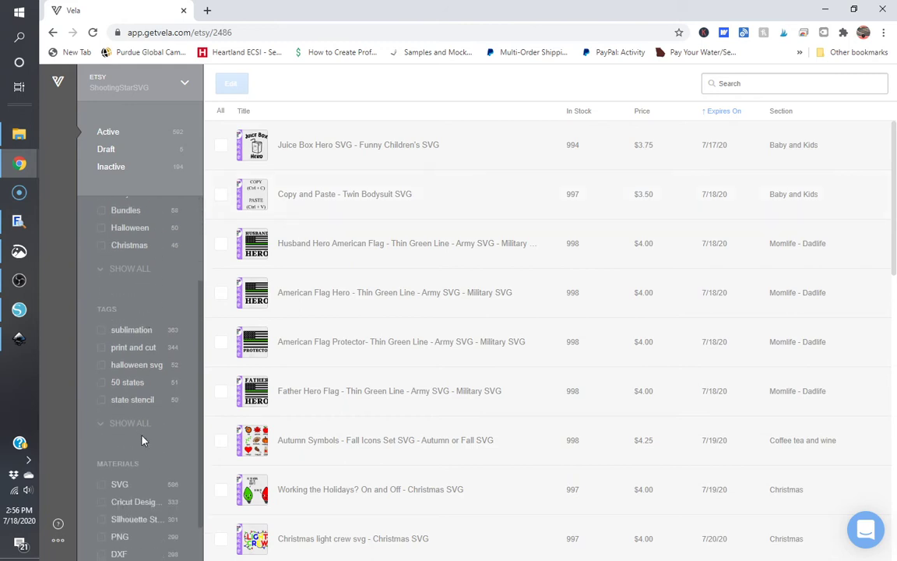
pyautogui.scroll(2, 148, 420)
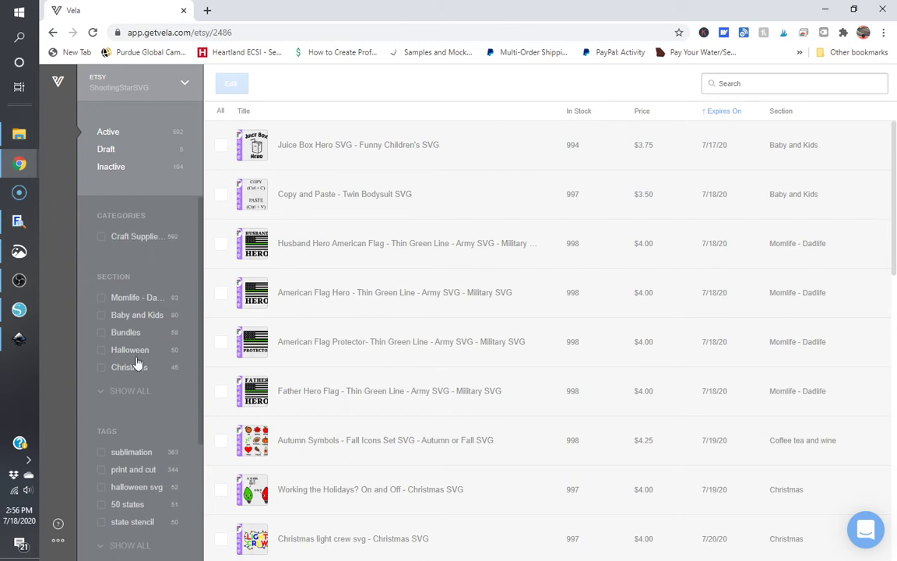
pyautogui.scroll(-3, 137, 363)
pyautogui.scroll(3, 136, 364)
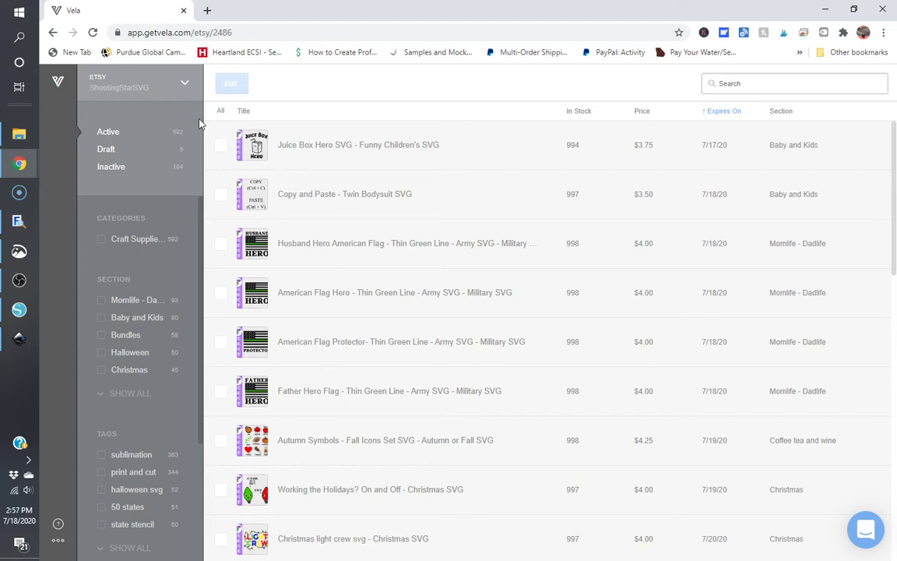
pyautogui.click(221, 114)
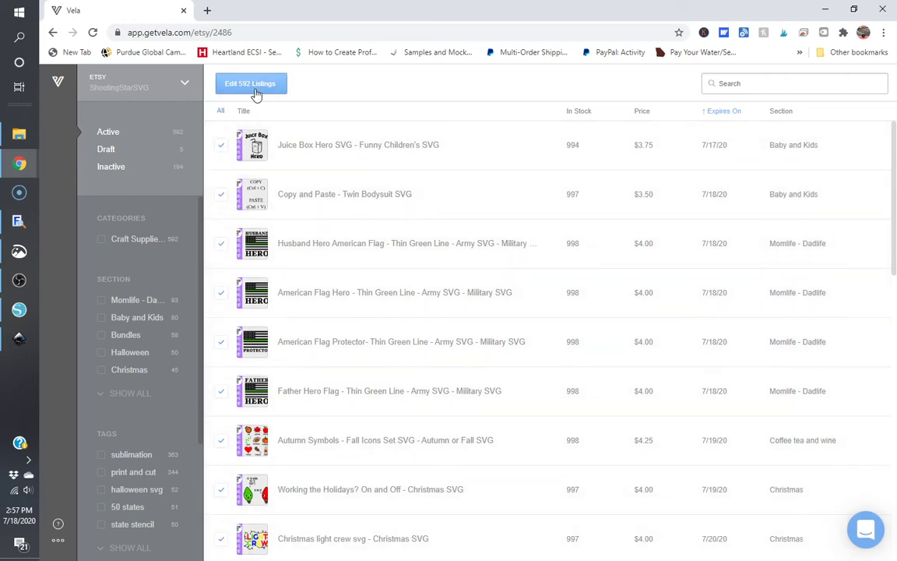
pyautogui.click(254, 89)
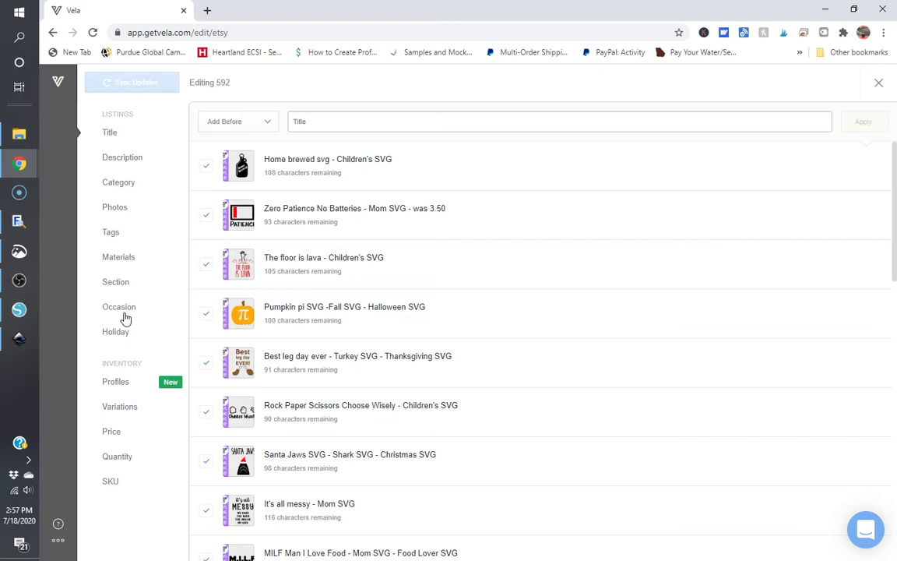
pyautogui.click(113, 433)
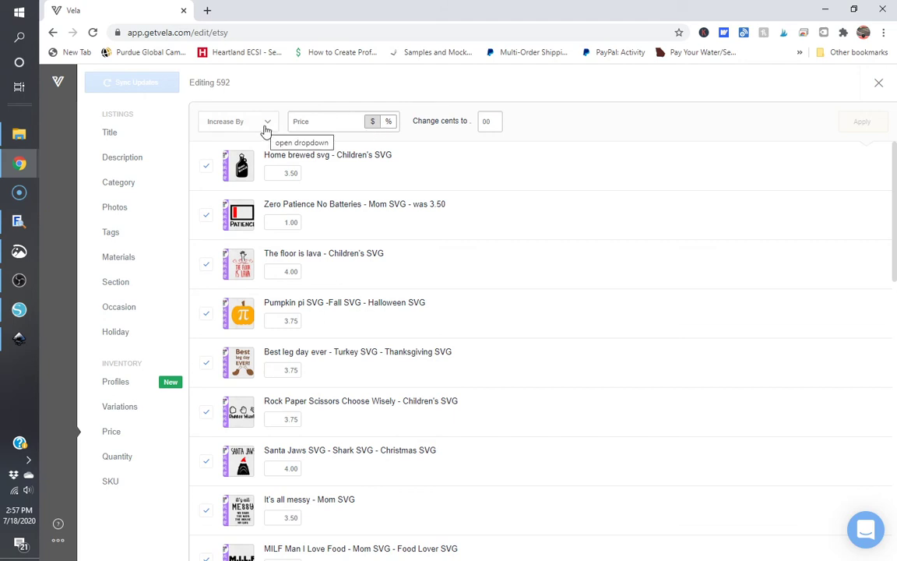
pyautogui.click(335, 118)
pyautogui.write('.5')
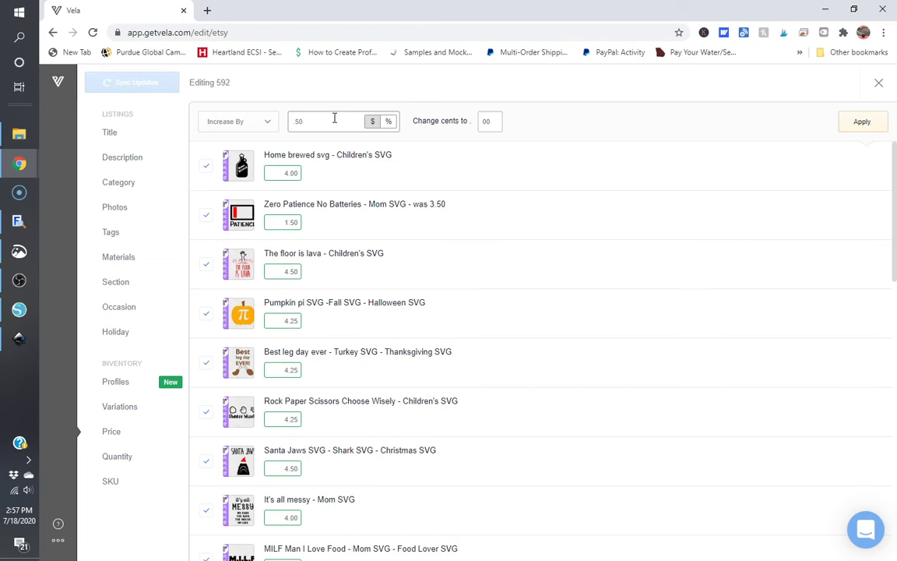
pyautogui.press('BackSpace')
pyautogui.press('BackSpace')
pyautogui.press('BackSpace')
pyautogui.write('.50')
pyautogui.press('BackSpace')
pyautogui.click(235, 121)
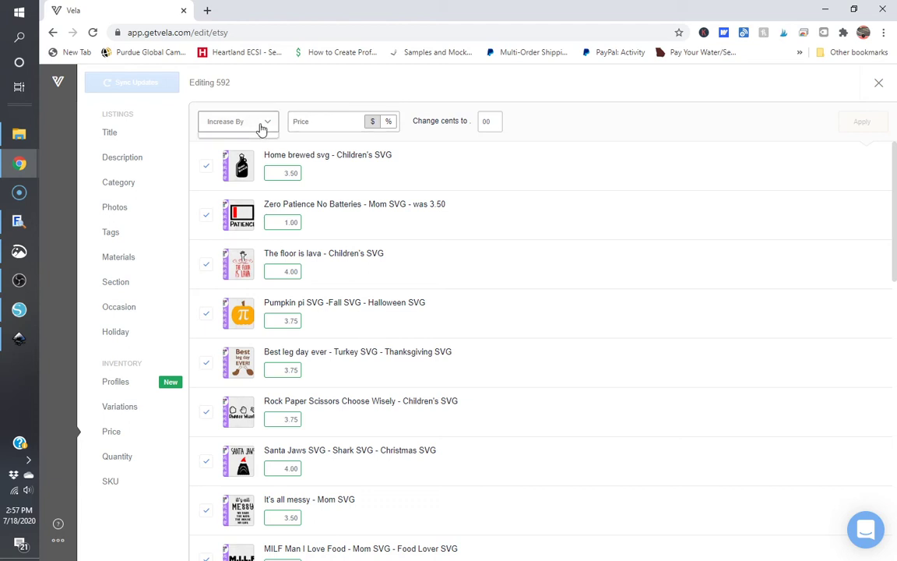
pyautogui.click(234, 175)
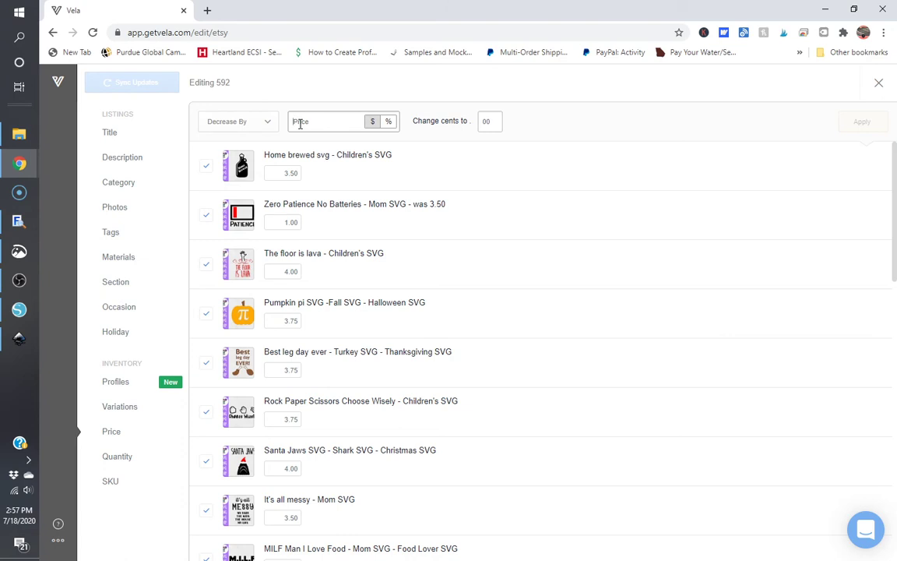
pyautogui.click(300, 123)
pyautogui.write('.')
pyautogui.write('0')
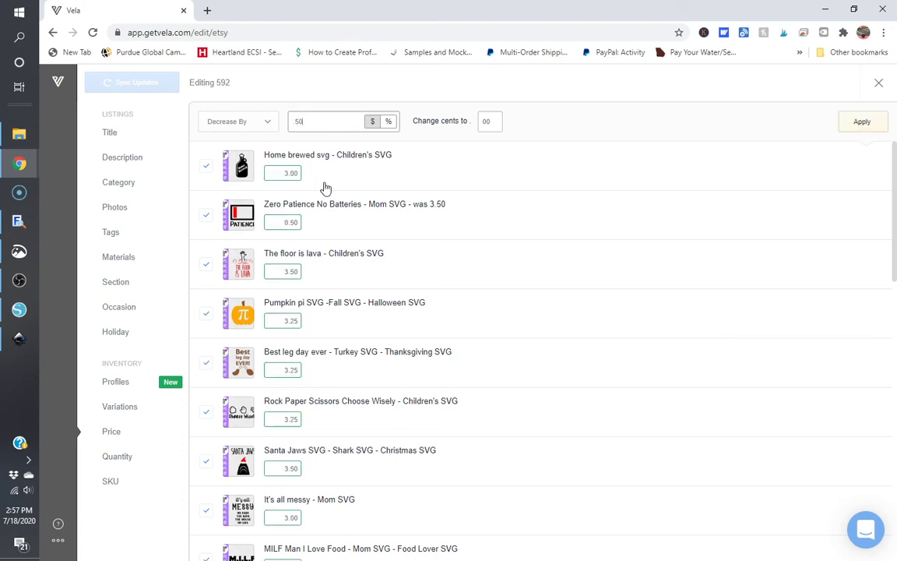
pyautogui.press('BackSpace')
pyautogui.press('BackSpace')
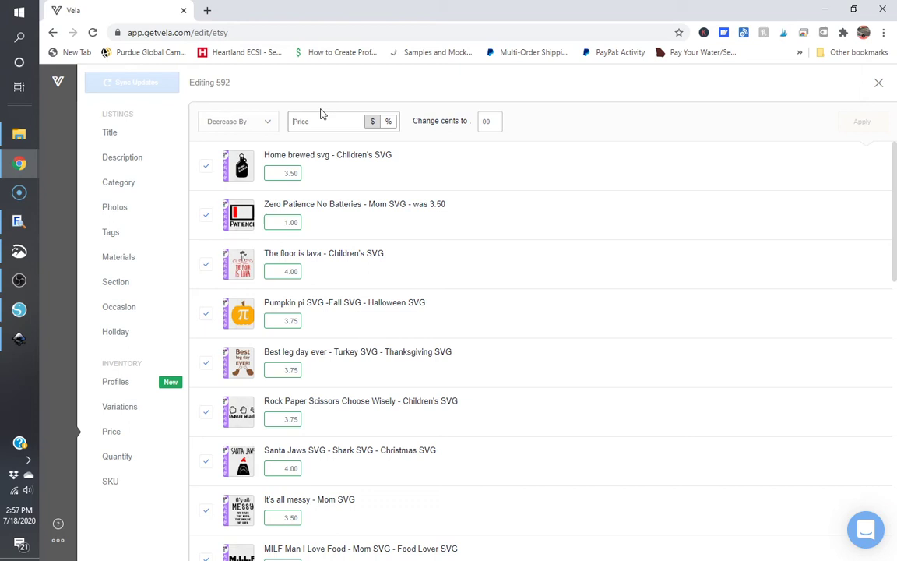
pyautogui.click(257, 125)
pyautogui.click(221, 201)
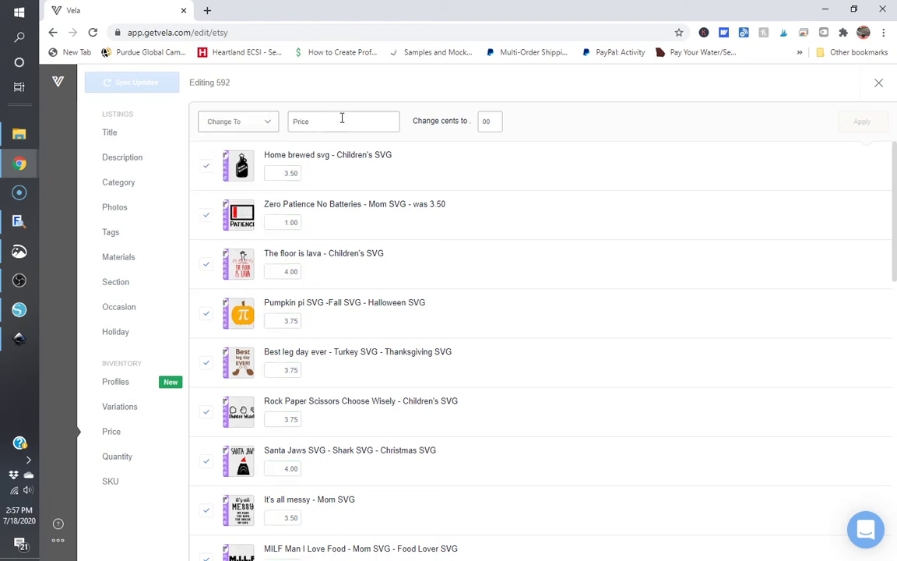
pyautogui.click(342, 121)
pyautogui.write('3.50')
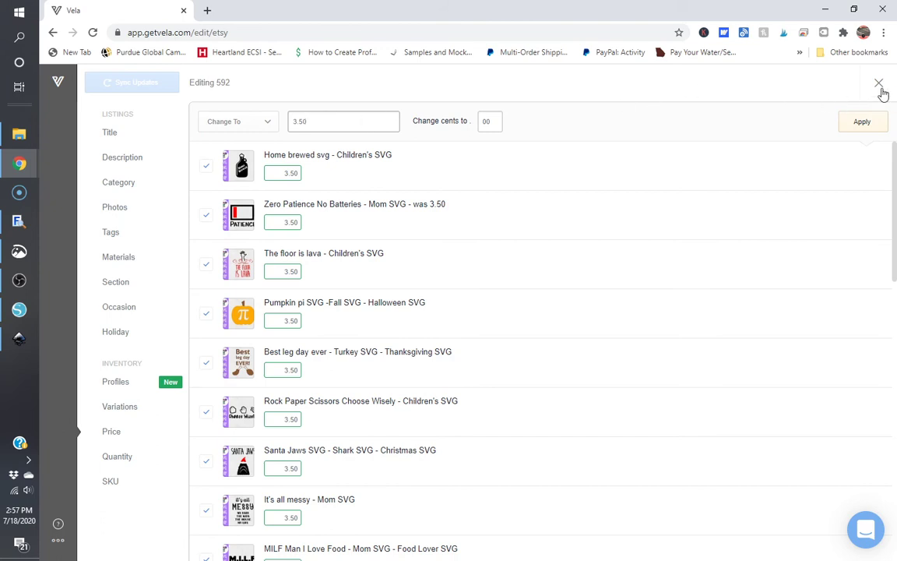
pyautogui.click(879, 83)
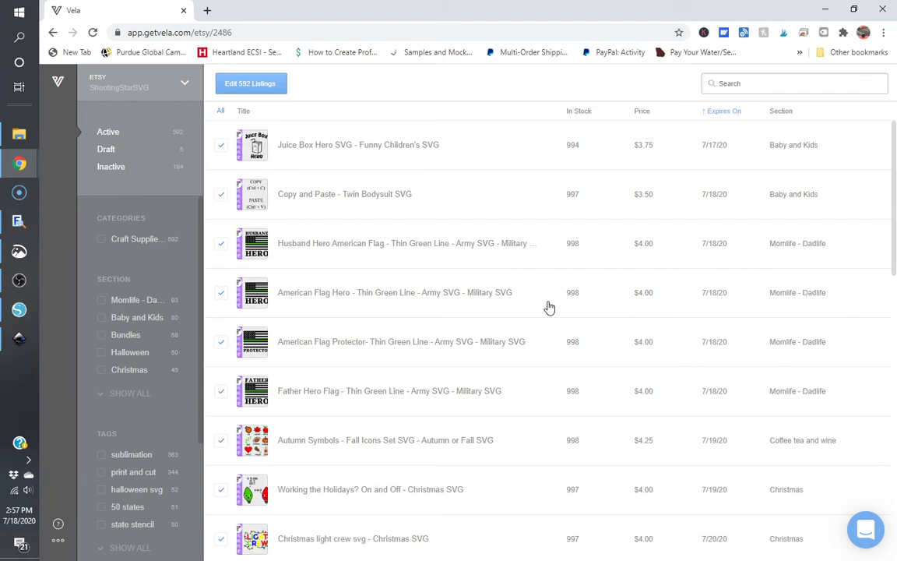
# Open the bulk editor on all 592 listings and move through Description and Category to Photos.
pyautogui.scroll(-5, 549, 308)
pyautogui.scroll(-4, 549, 308)
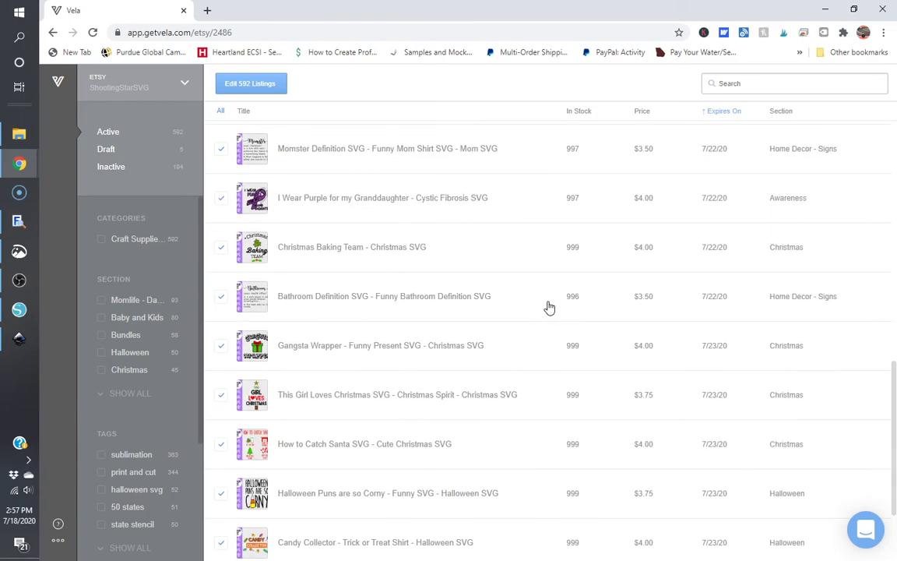
pyautogui.scroll(-2, 549, 308)
pyautogui.scroll(10, 550, 308)
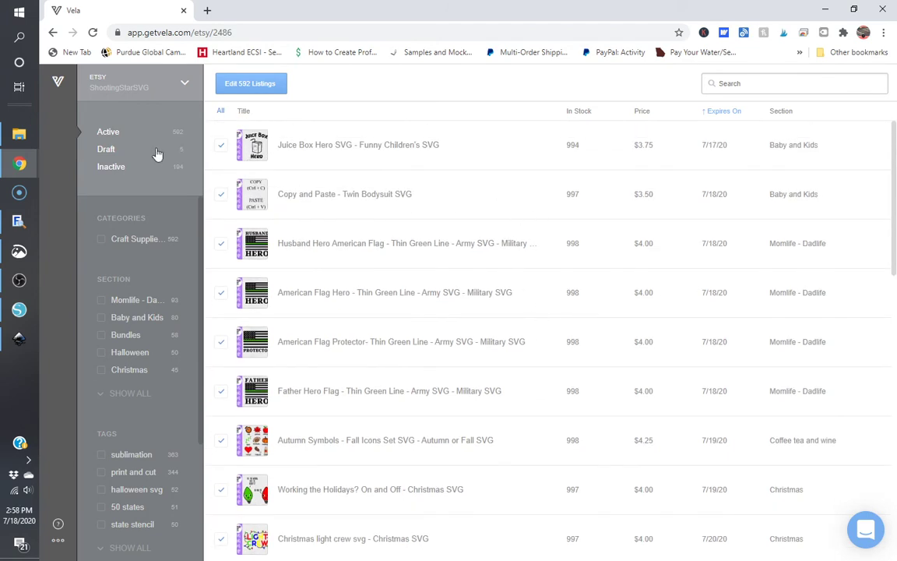
pyautogui.click(234, 81)
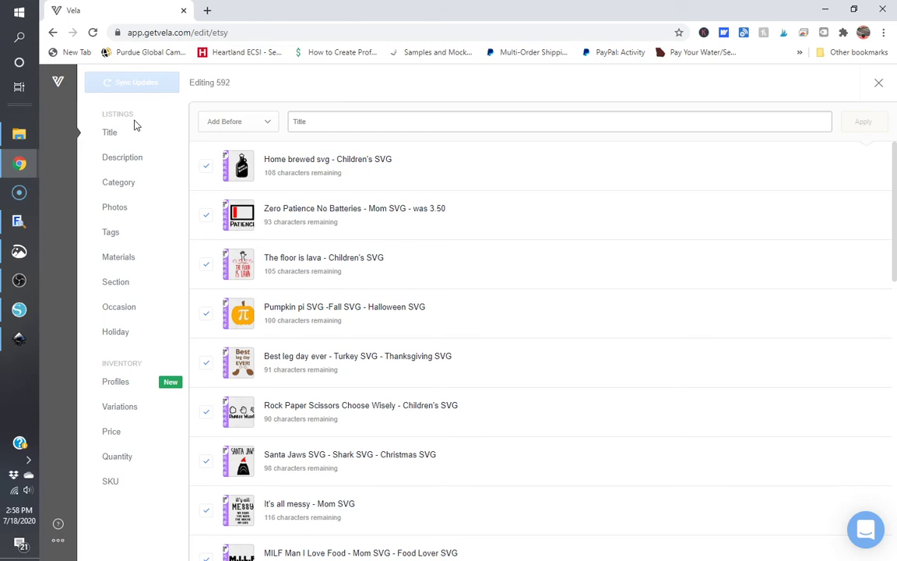
pyautogui.click(125, 159)
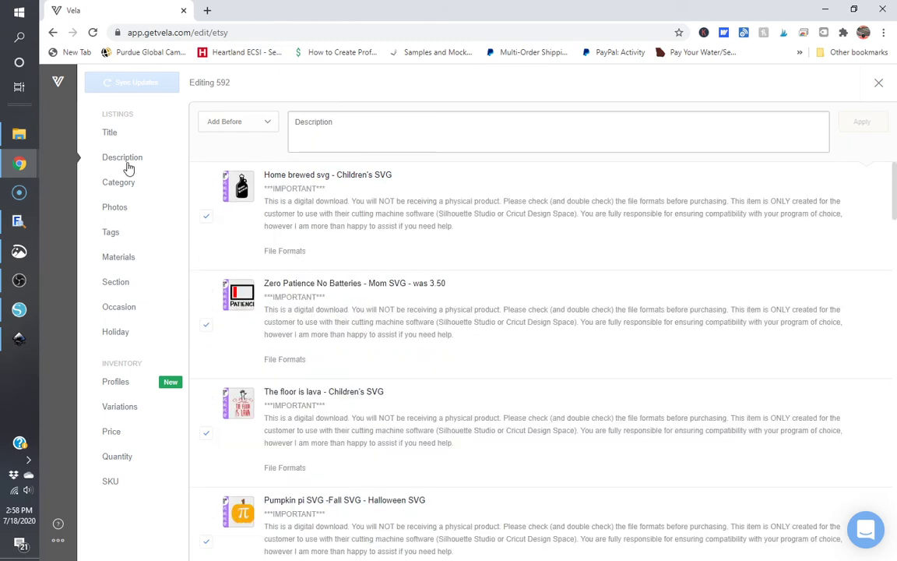
pyautogui.click(120, 185)
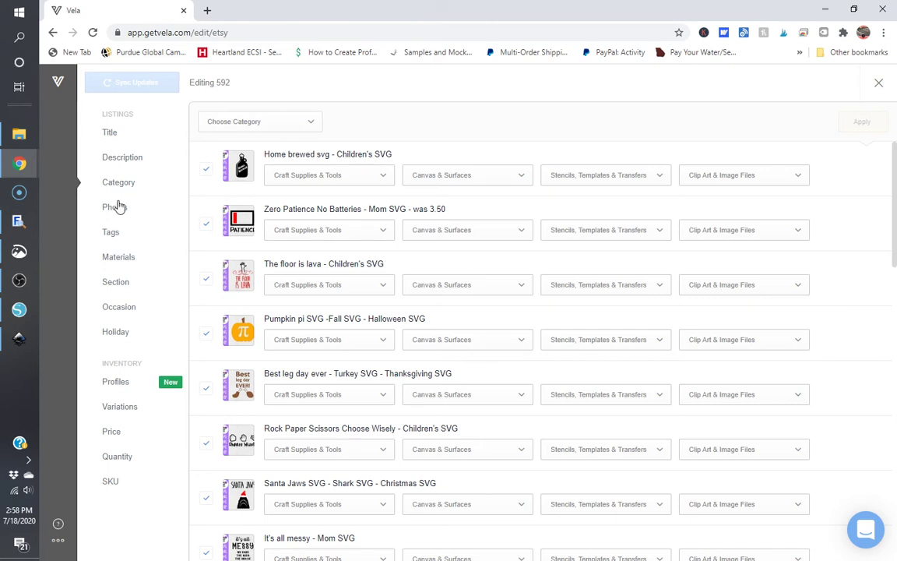
pyautogui.click(117, 208)
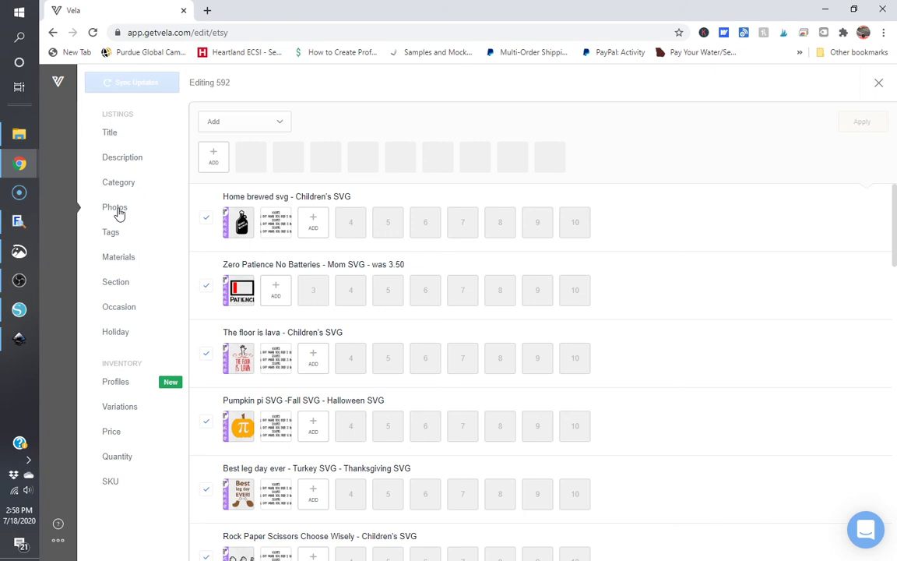
pyautogui.click(248, 123)
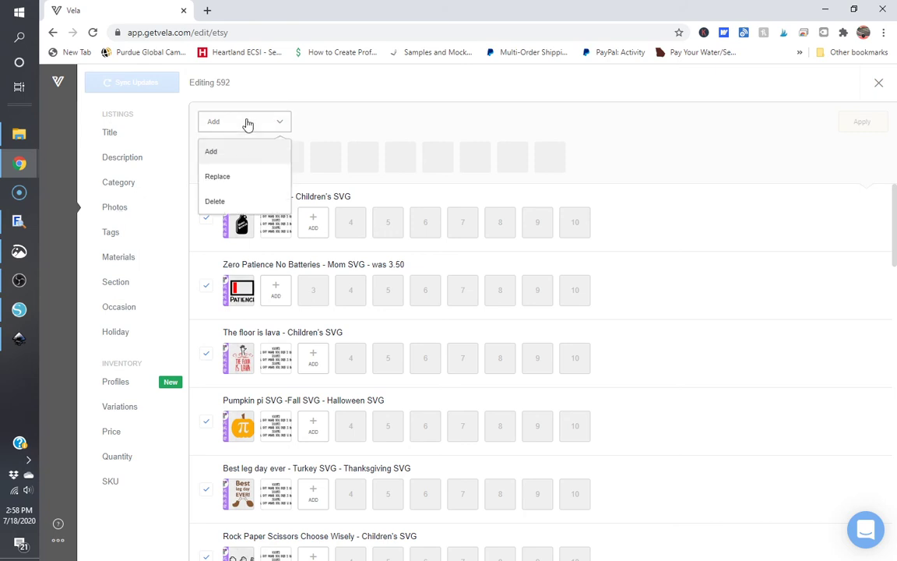
pyautogui.click(230, 200)
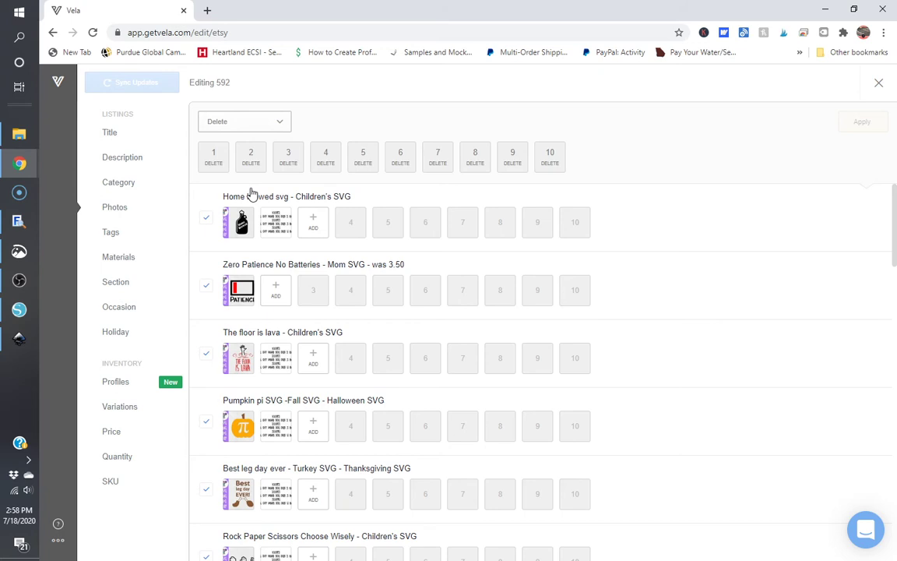
pyautogui.moveTo(275, 226)
pyautogui.click(248, 160)
pyautogui.scroll(-9, 373, 287)
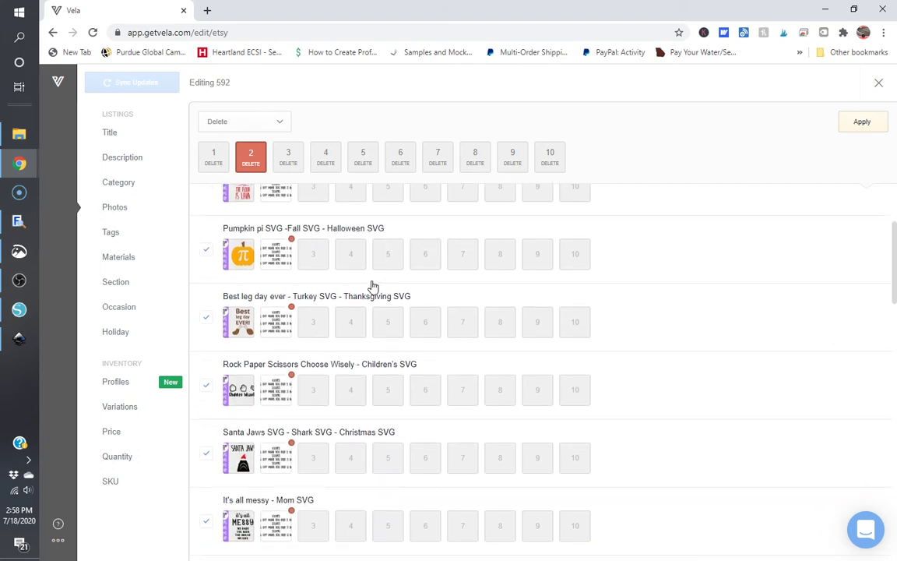
pyautogui.scroll(-3, 372, 287)
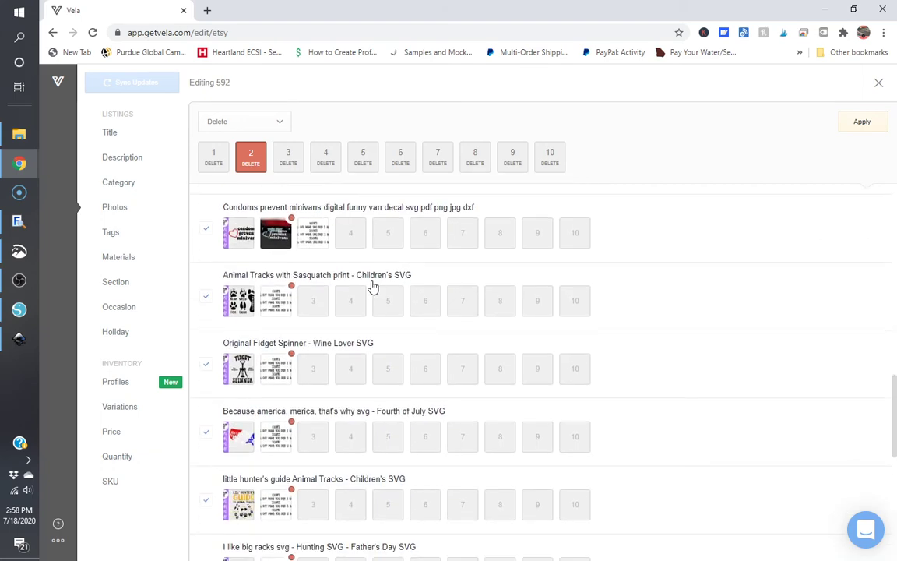
pyautogui.scroll(-2, 373, 287)
pyautogui.scroll(-4, 372, 287)
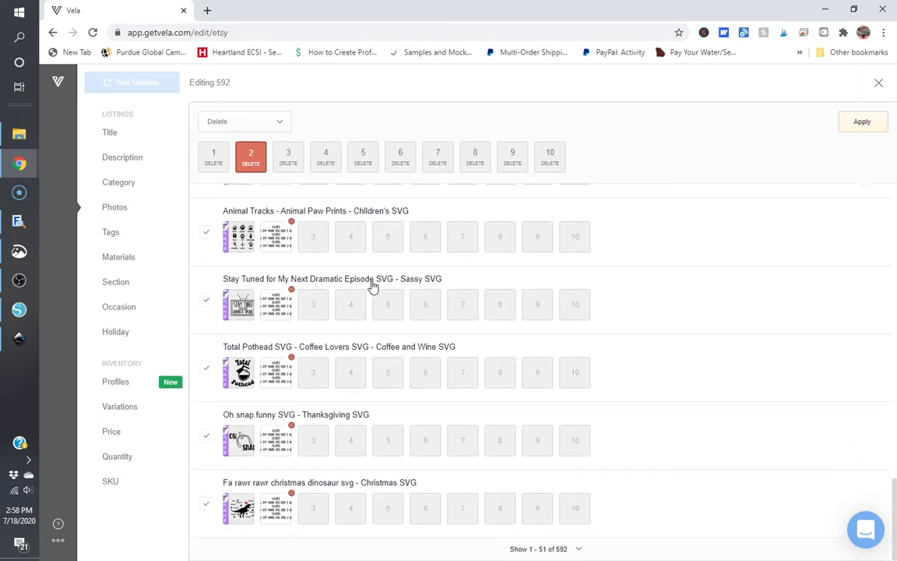
pyautogui.scroll(18, 372, 287)
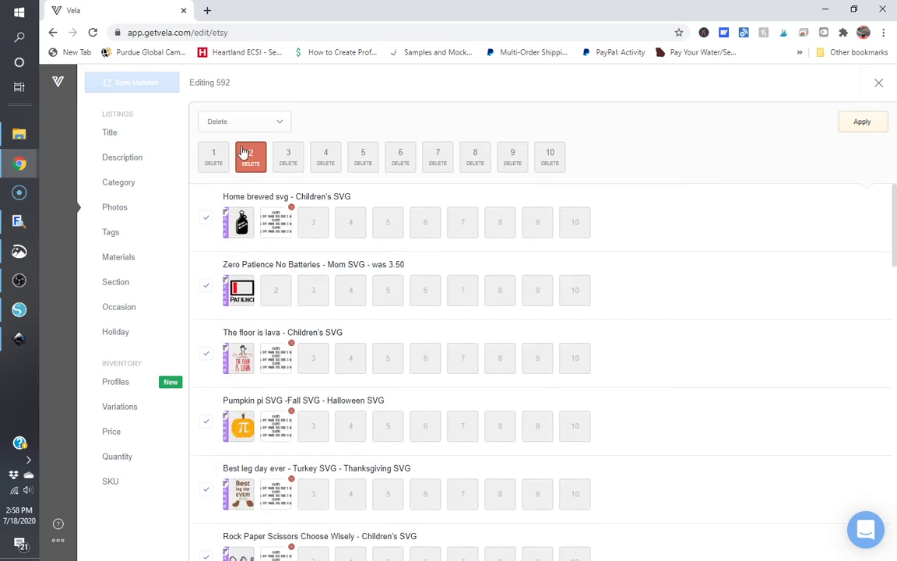
pyautogui.click(248, 154)
# Delete the tags 'sublimation' and 'print and cut' from all 592 listings and sync to Etsy.
pyautogui.click(112, 233)
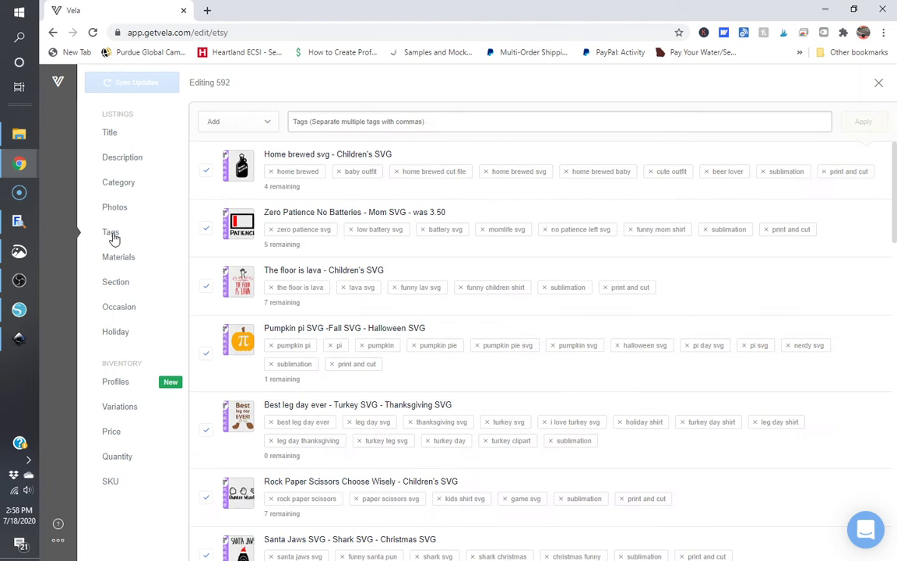
pyautogui.click(236, 124)
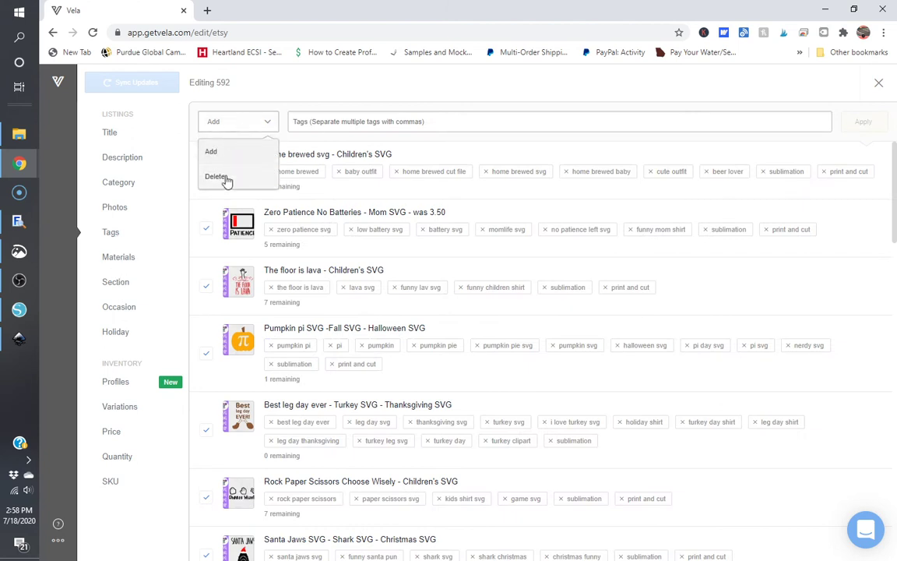
pyautogui.click(226, 177)
pyautogui.click(362, 120)
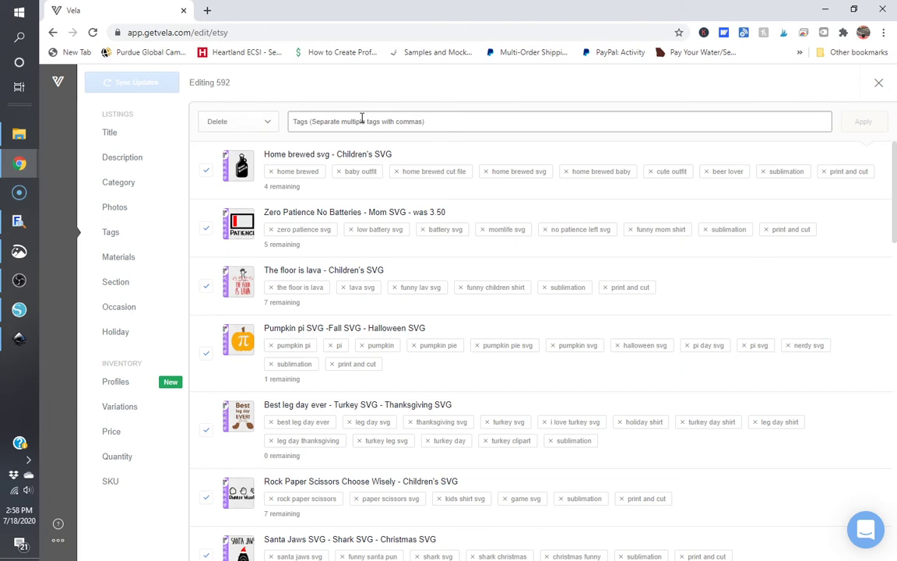
pyautogui.write('sublimation')
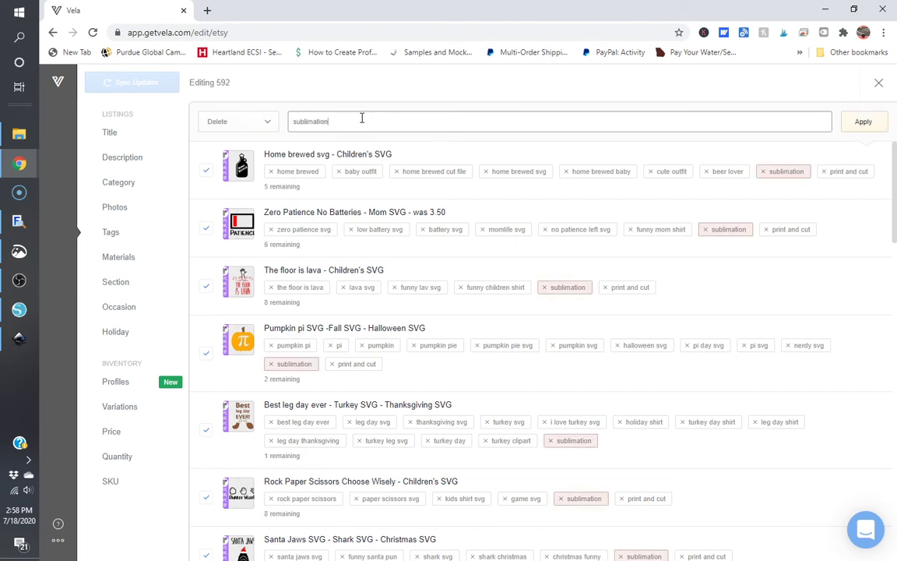
pyautogui.write(', print and cut')
pyautogui.click(877, 129)
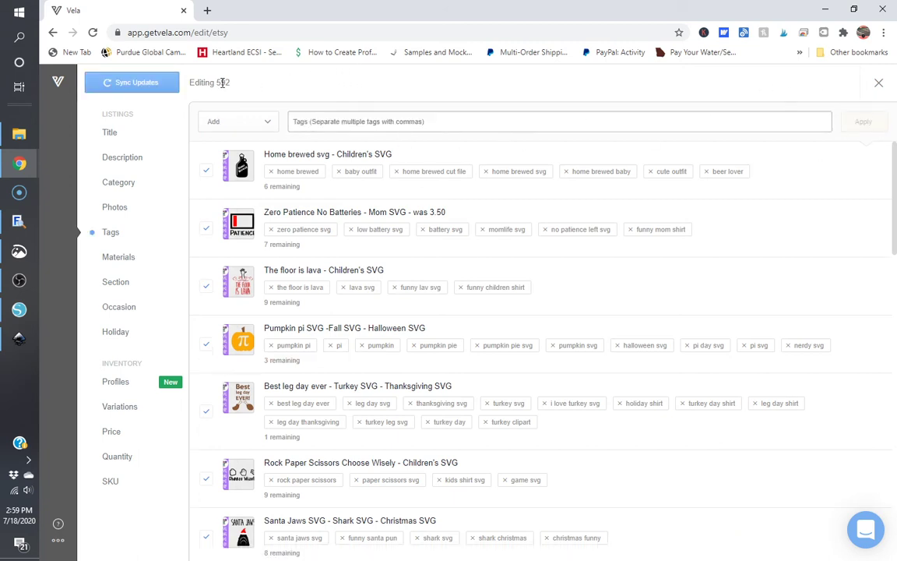
pyautogui.click(144, 85)
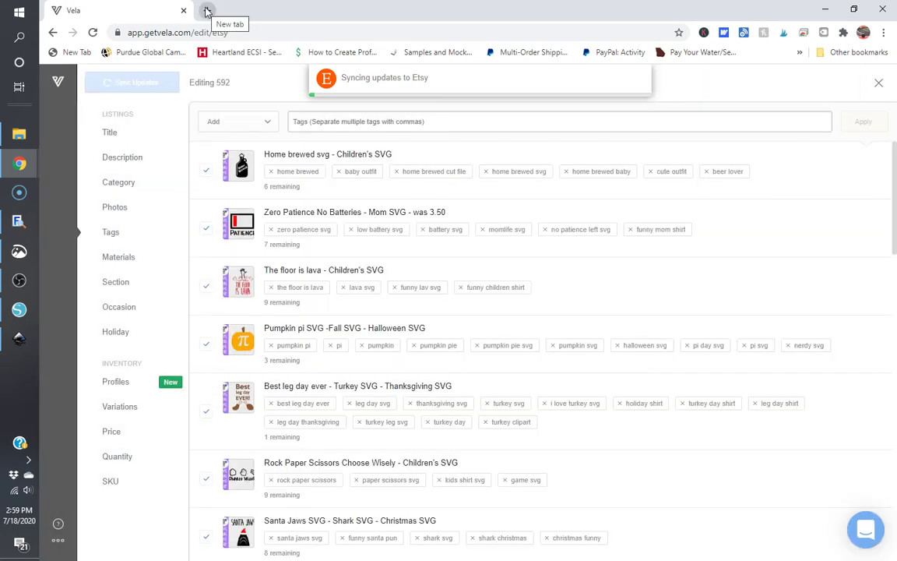
# Open the Etsy shop in a new browser tab and scroll down to the Leo Zodiac listing.
pyautogui.click(208, 11)
pyautogui.write('e')
pyautogui.press('Return')
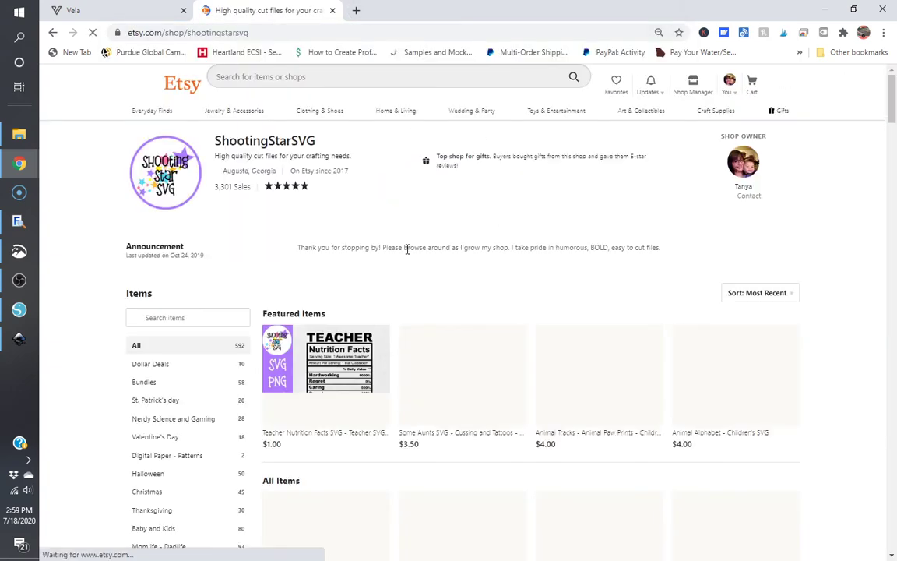
pyautogui.scroll(-4, 405, 253)
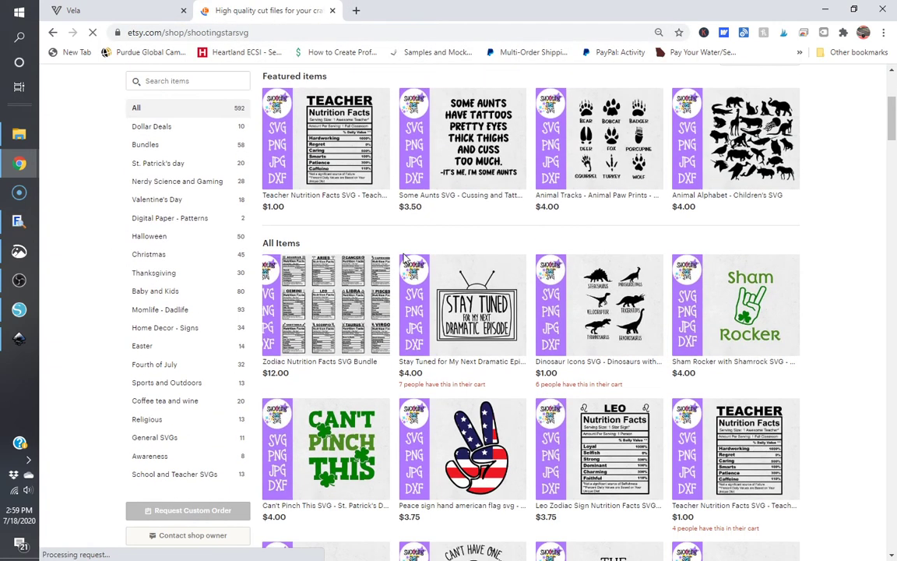
pyautogui.scroll(-3, 544, 313)
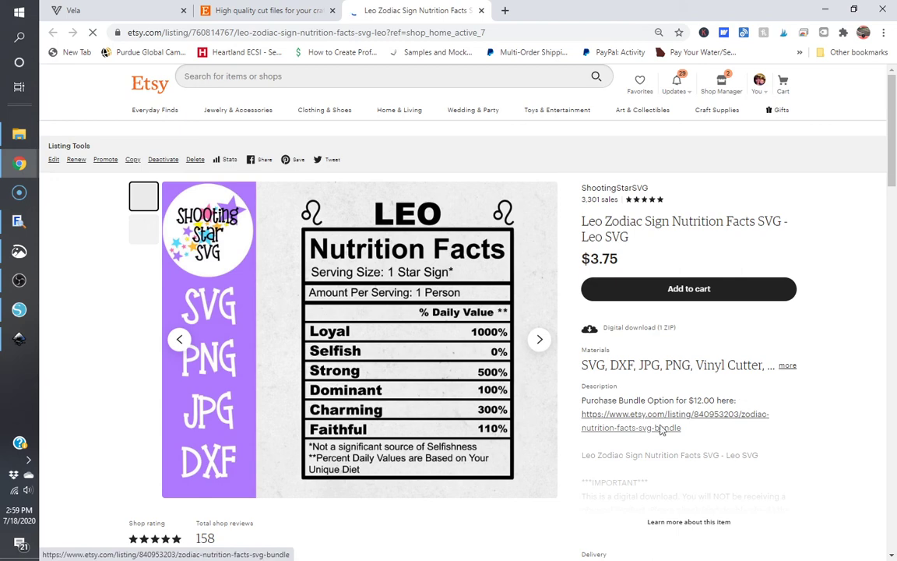
# Expand the Leo description, follow its $12.00 bundle link, then return to the Leo listing.
pyautogui.click(682, 522)
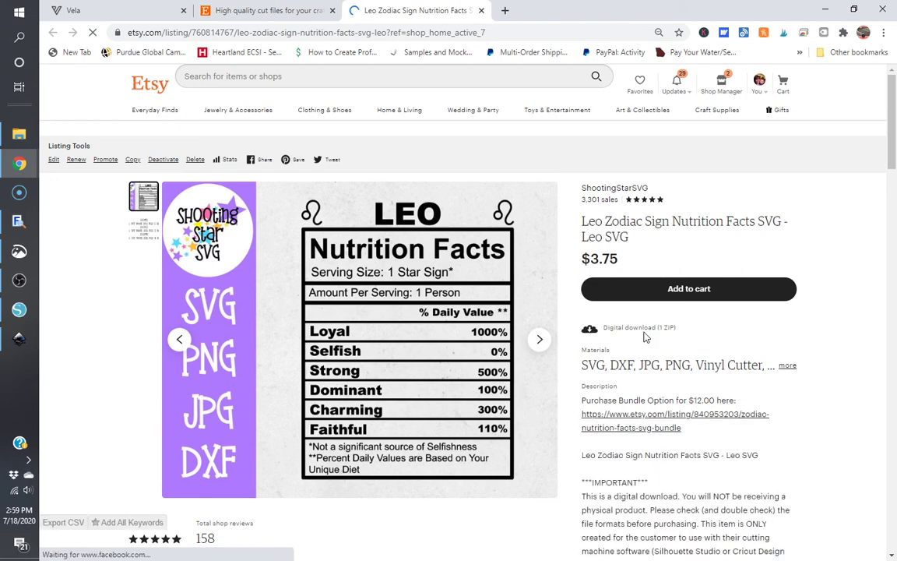
pyautogui.scroll(-2, 645, 337)
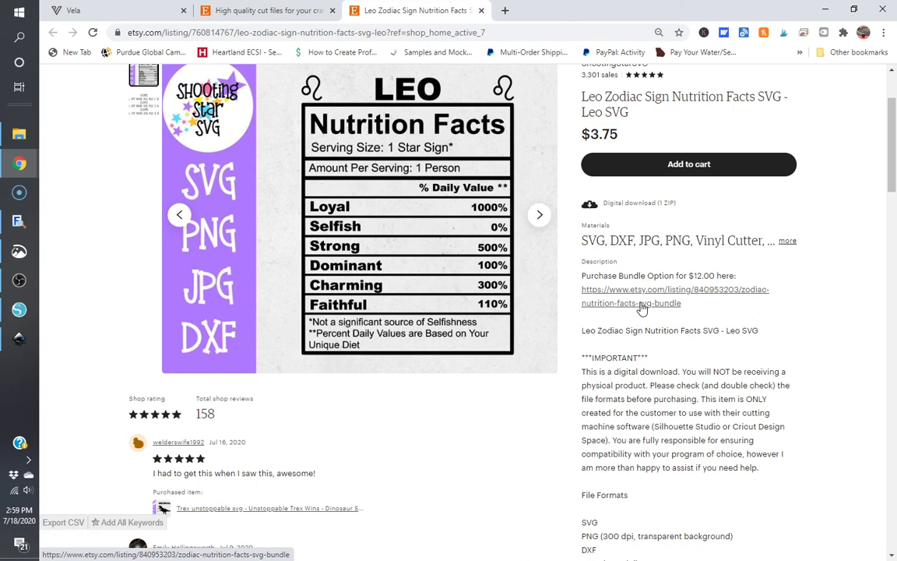
pyautogui.click(641, 310)
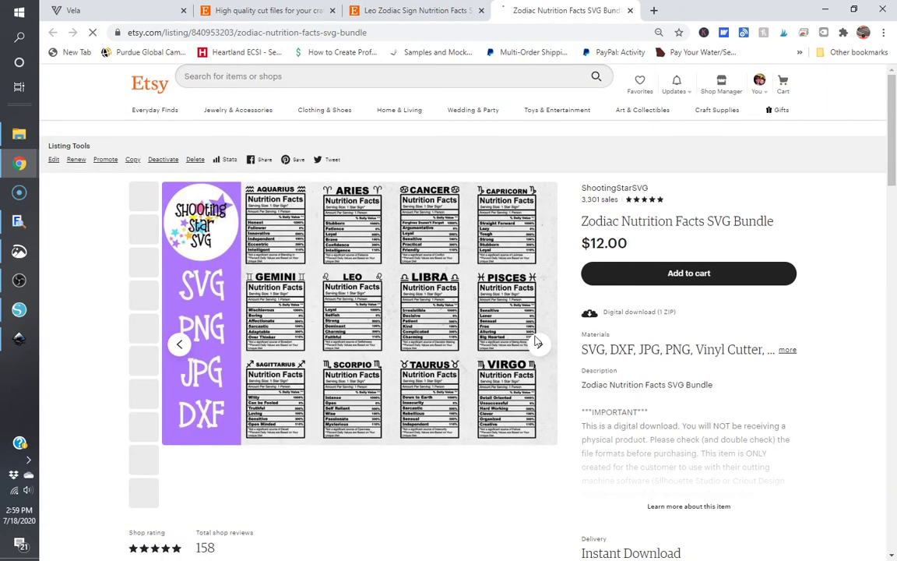
pyautogui.click(384, 6)
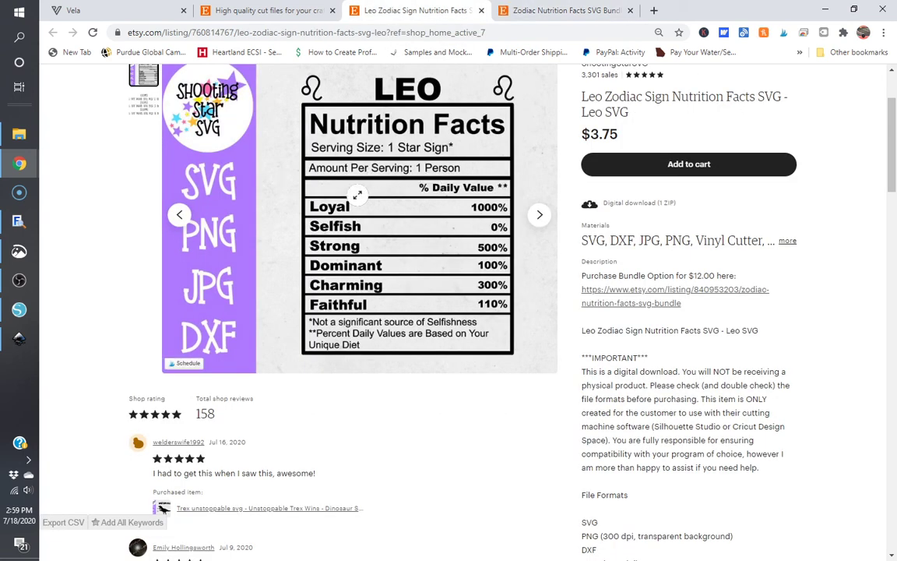
pyautogui.scroll(1, 390, 390)
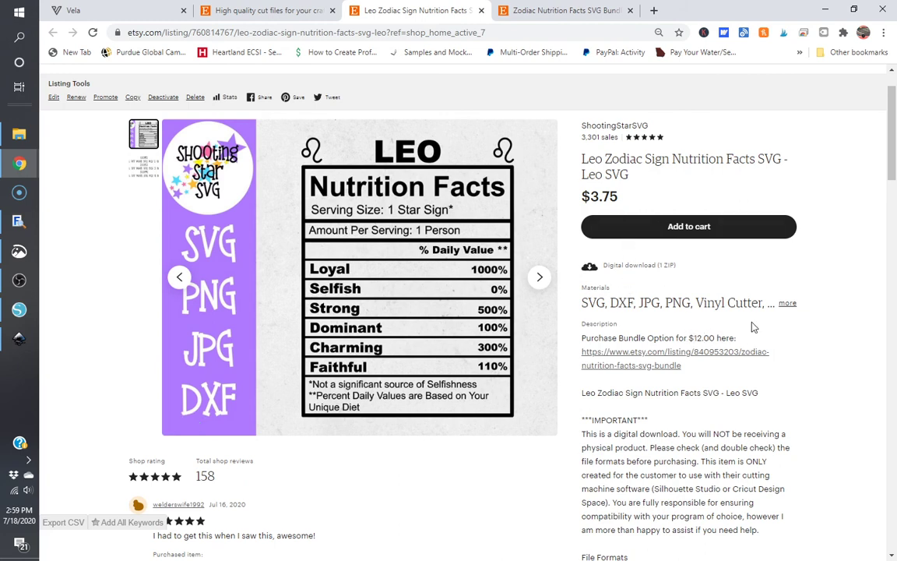
# Close the Leo Zodiac and bundle tabs and switch back to the Vela bulk editor.
pyautogui.click(481, 10)
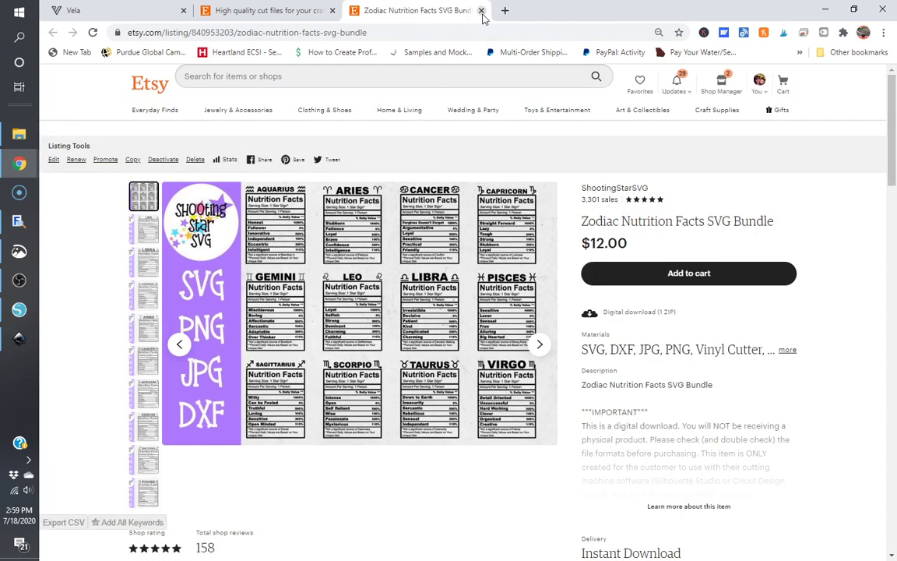
pyautogui.click(481, 11)
pyautogui.click(114, 10)
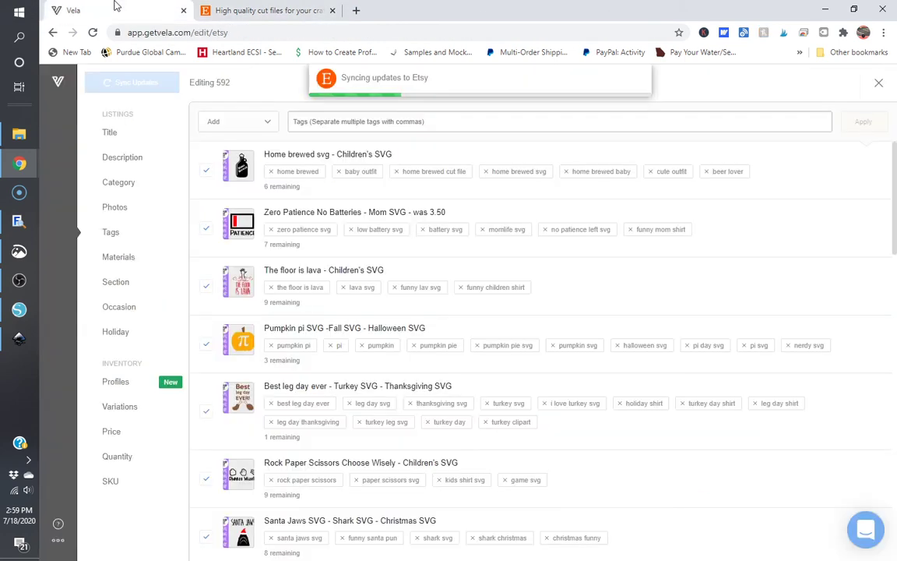
pyautogui.click(274, 8)
pyautogui.click(130, 7)
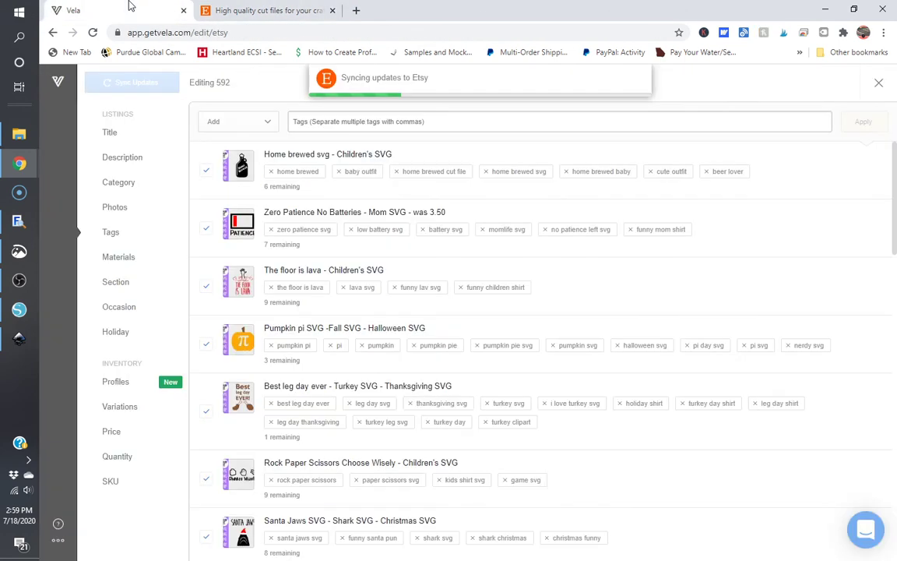